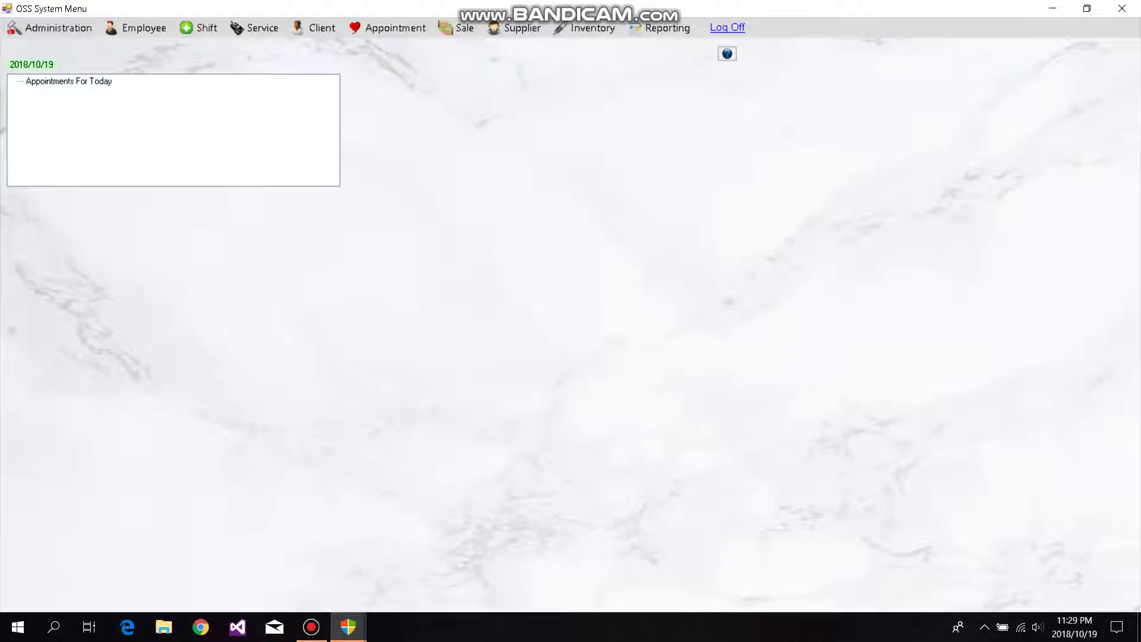
Step: Open the Database Management window to view the backup and restore options, and close it
{"action": "key", "text": "alt"}
{"action": "key", "text": "Down"}
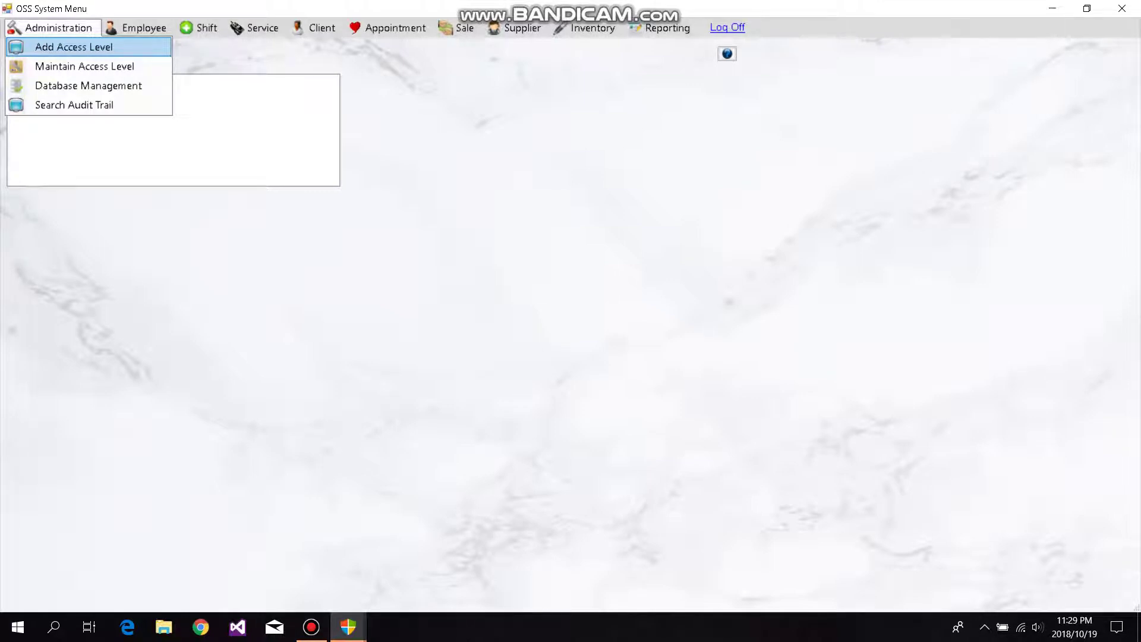
{"action": "key", "text": "Down"}
{"action": "key", "text": "Down"}
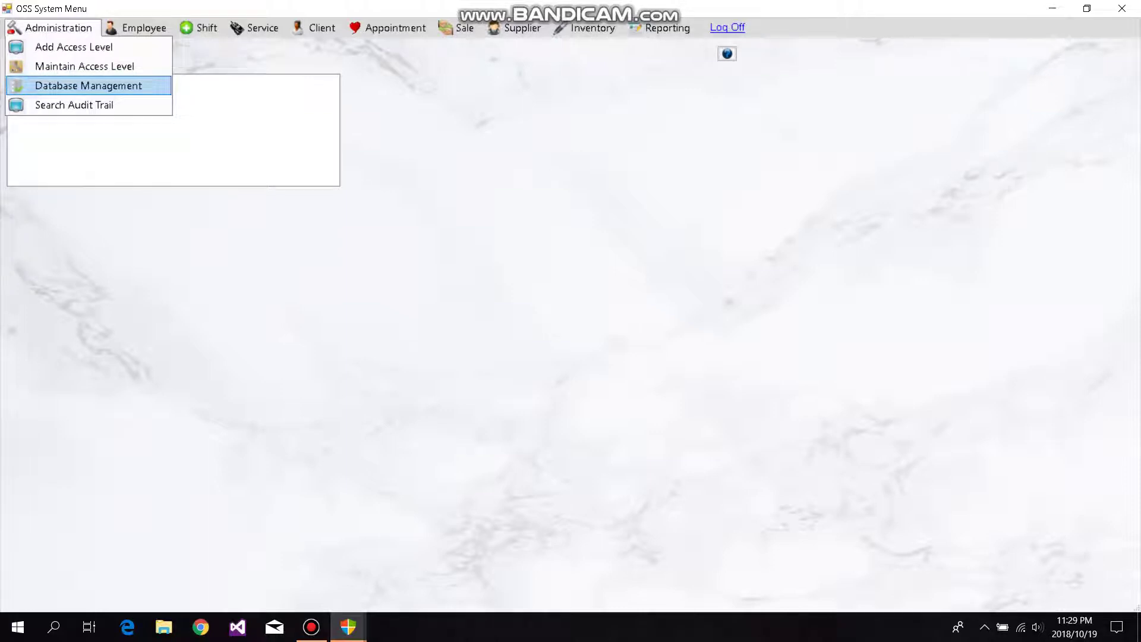
{"action": "key", "text": "Return"}
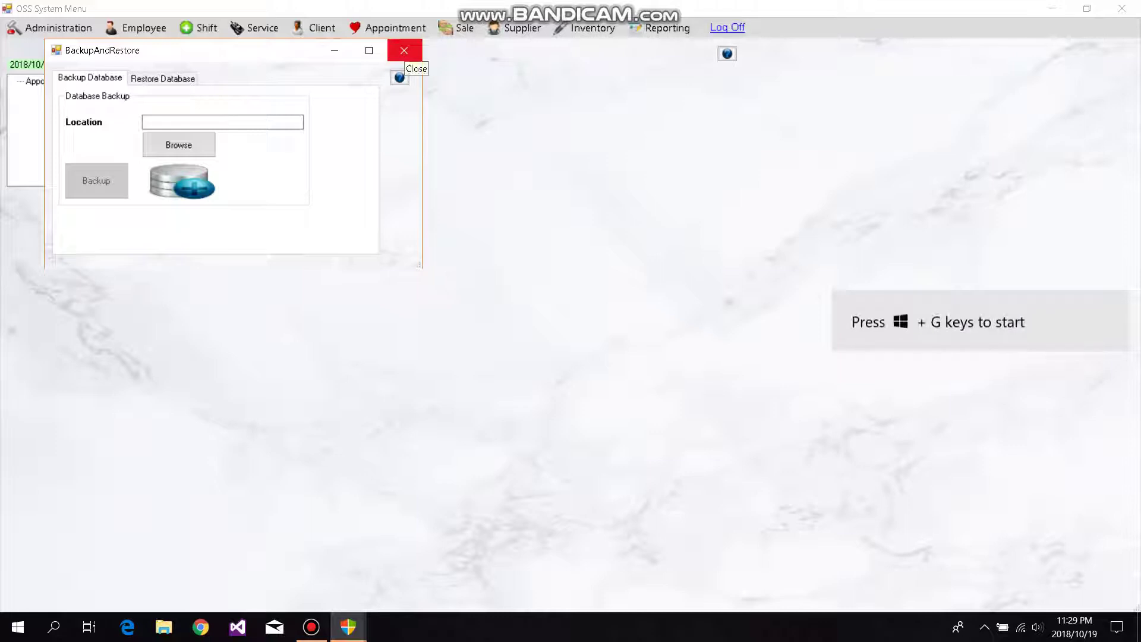
{"action": "left_click", "coordinate": [404, 50]}
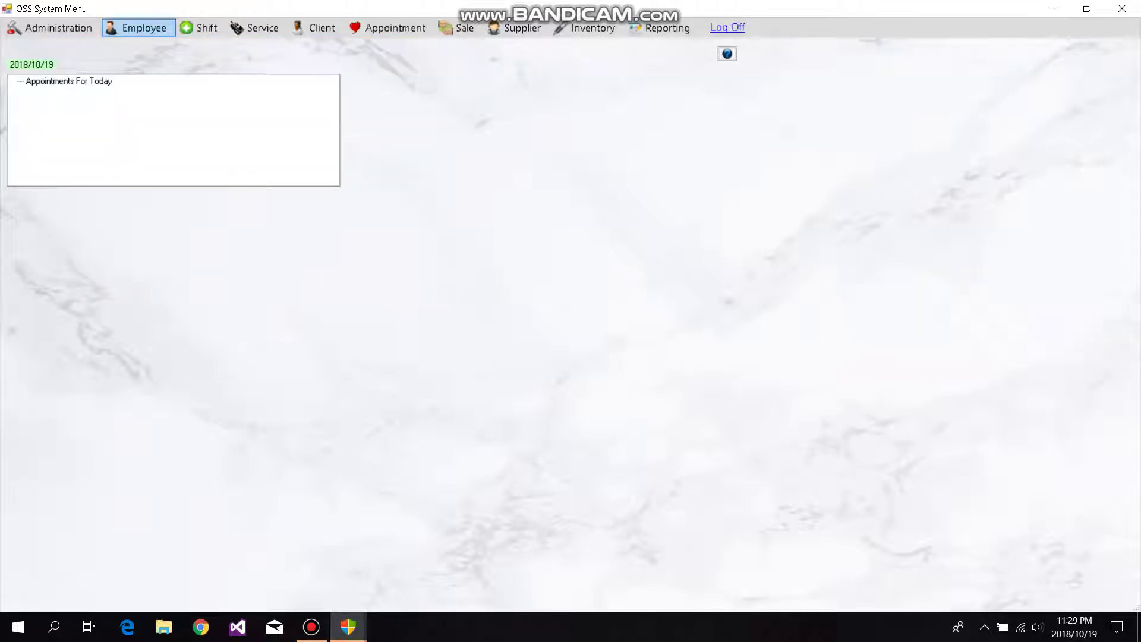
Step: Open the Add Employee form to view its fields, and close it without adding an employee
{"action": "left_click", "coordinate": [140, 28]}
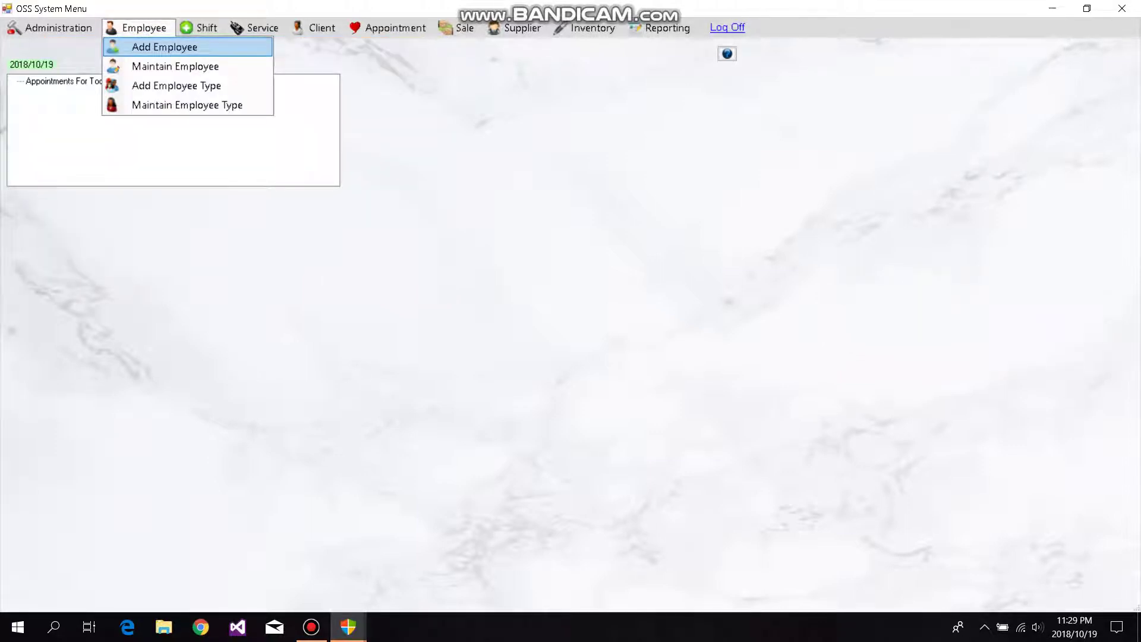
{"action": "key", "text": "Return"}
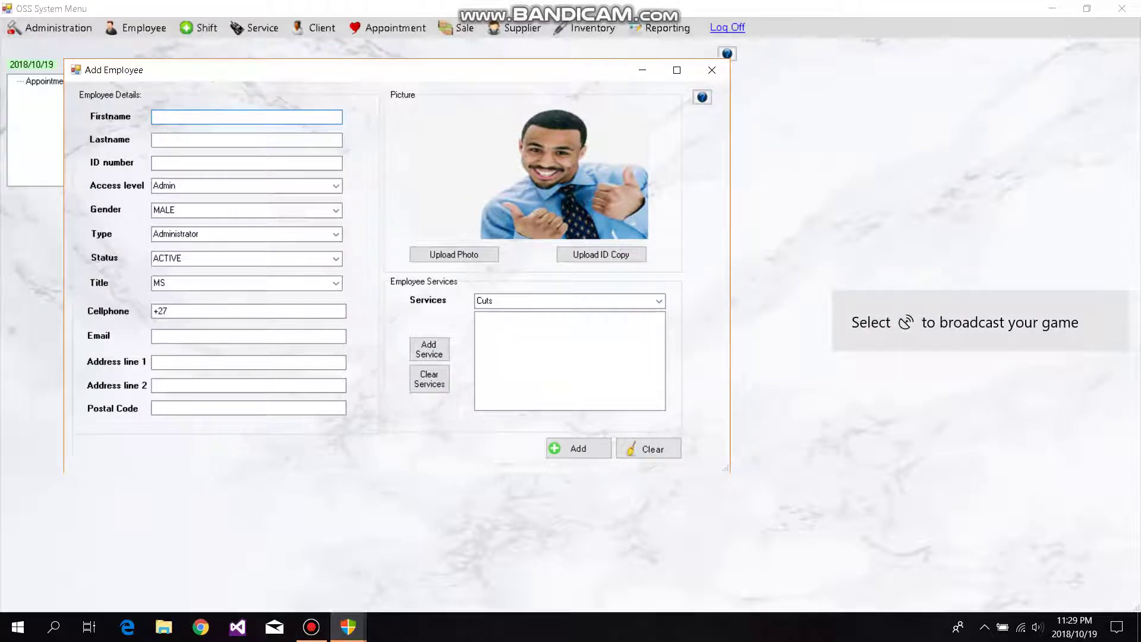
{"action": "left_click", "coordinate": [711, 70]}
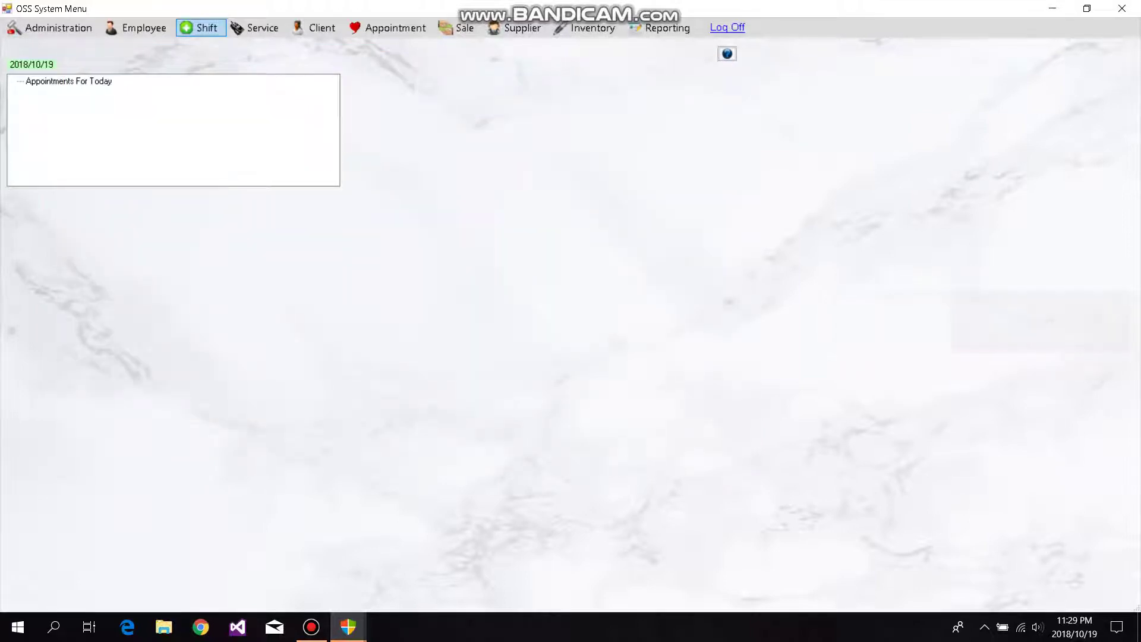
{"action": "left_click", "coordinate": [201, 28]}
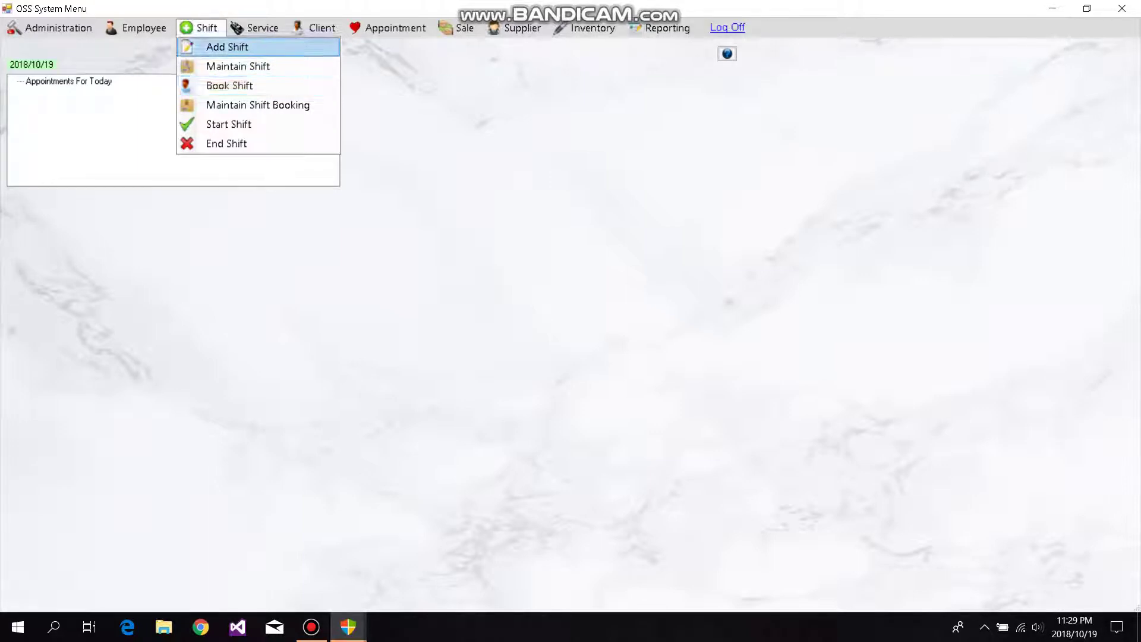
{"action": "mouse_move", "coordinate": [256, 28]}
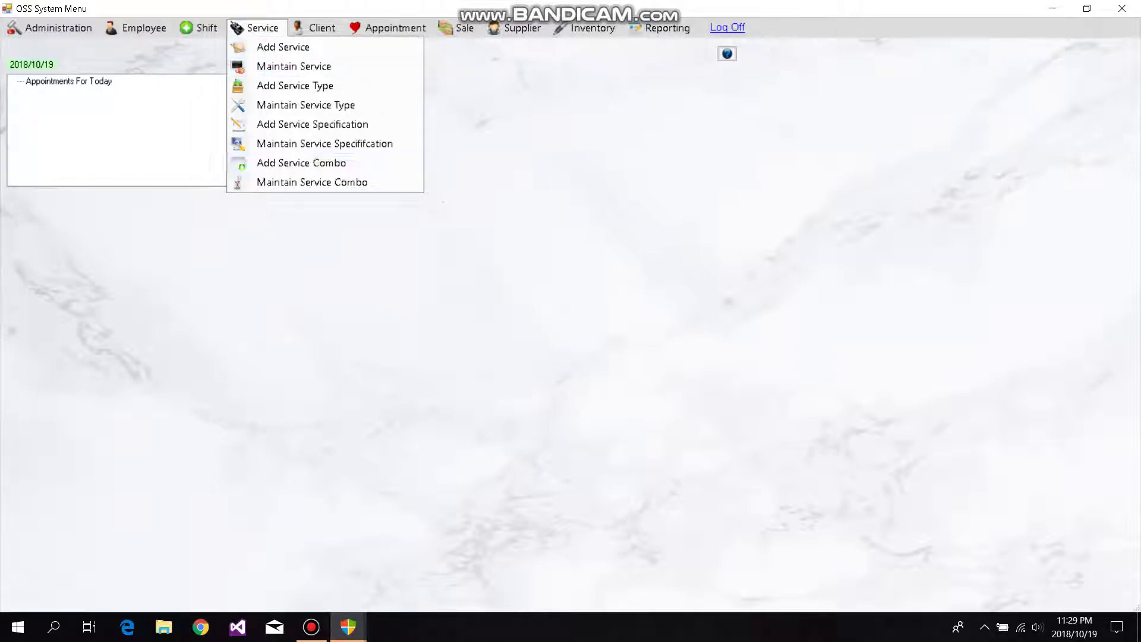
{"action": "mouse_move", "coordinate": [315, 27]}
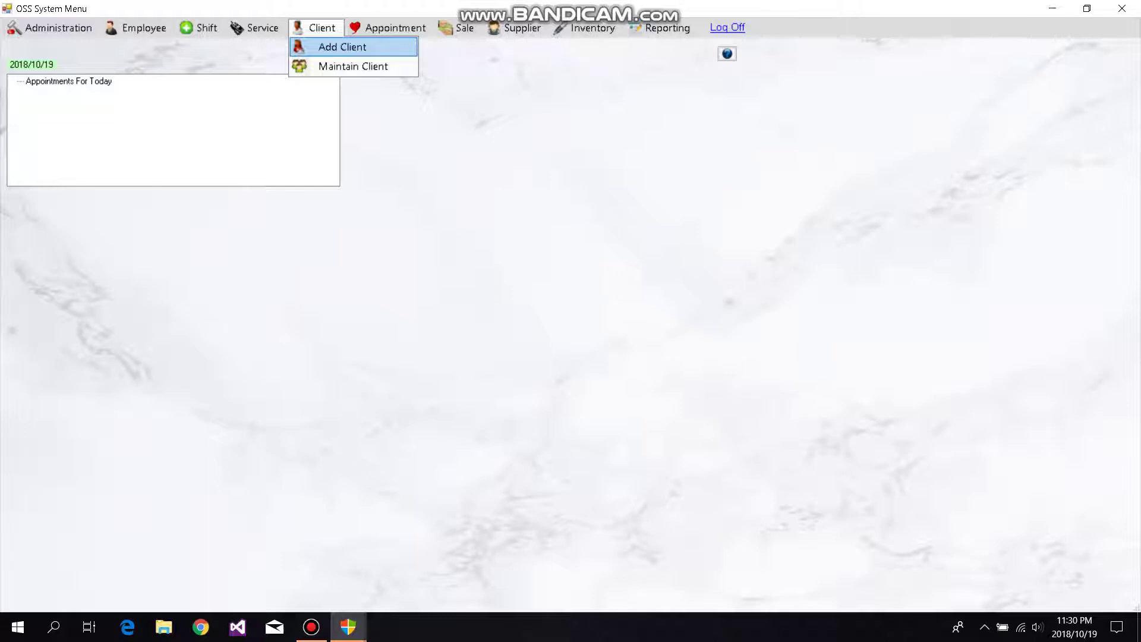
{"action": "mouse_move", "coordinate": [389, 27]}
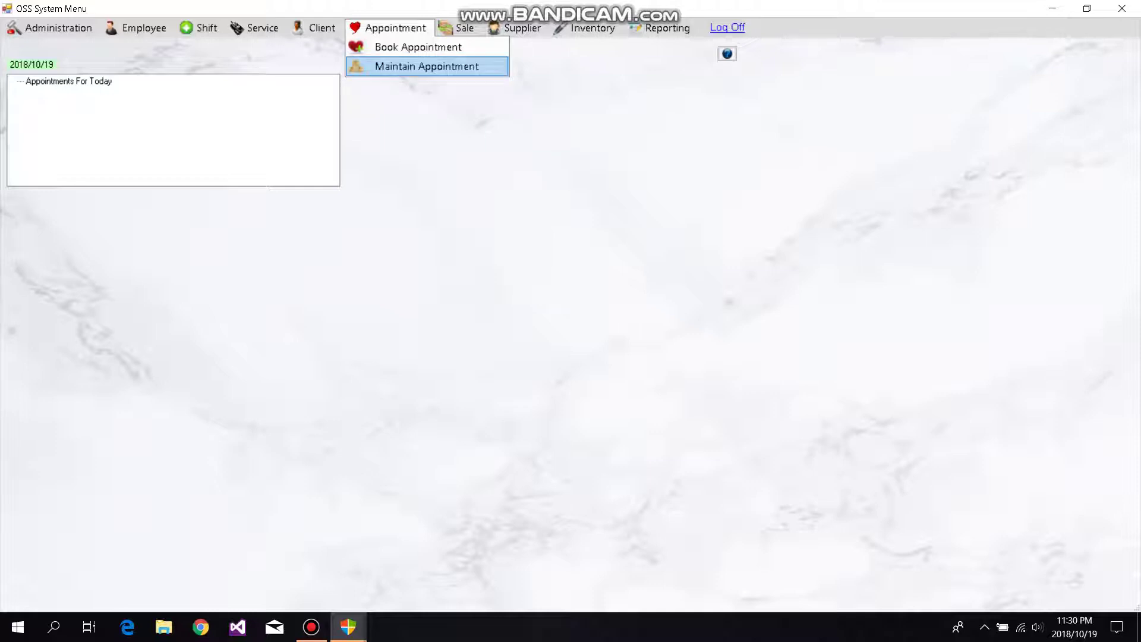
{"action": "mouse_move", "coordinate": [461, 27]}
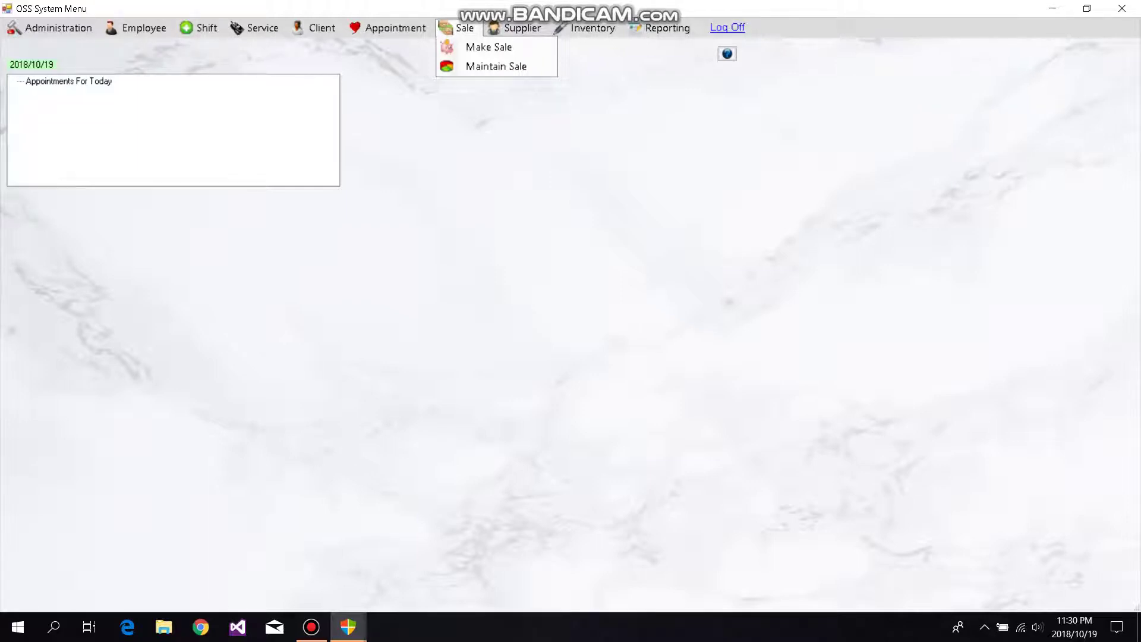
Step: Open the Add Supplier form to view its fields, and close it without adding a supplier
{"action": "mouse_move", "coordinate": [516, 28]}
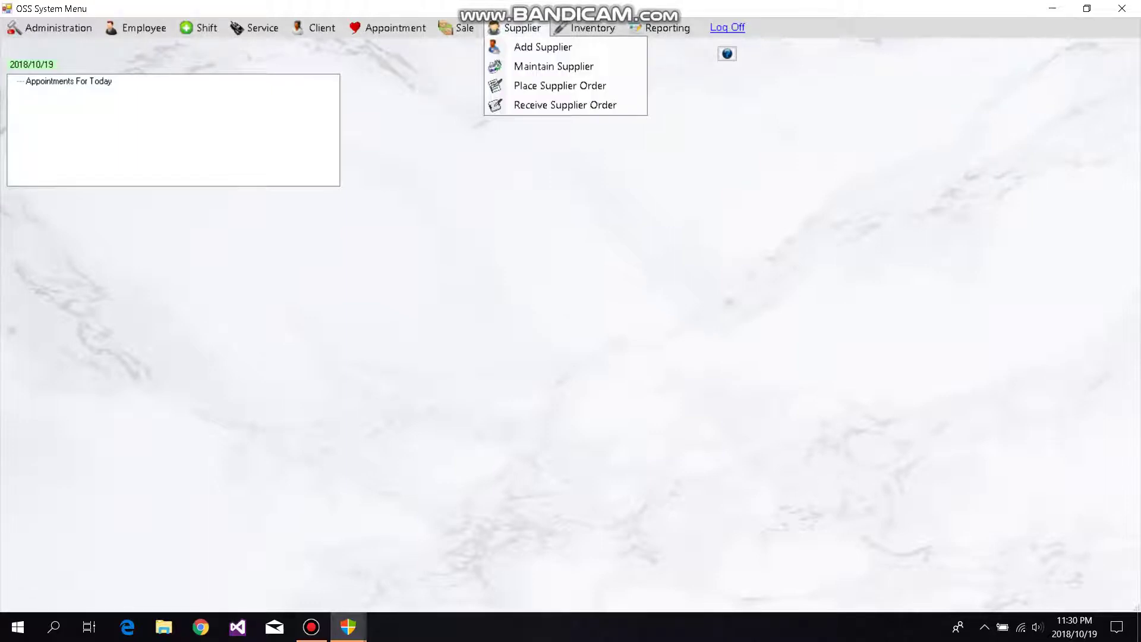
{"action": "left_click", "coordinate": [543, 47]}
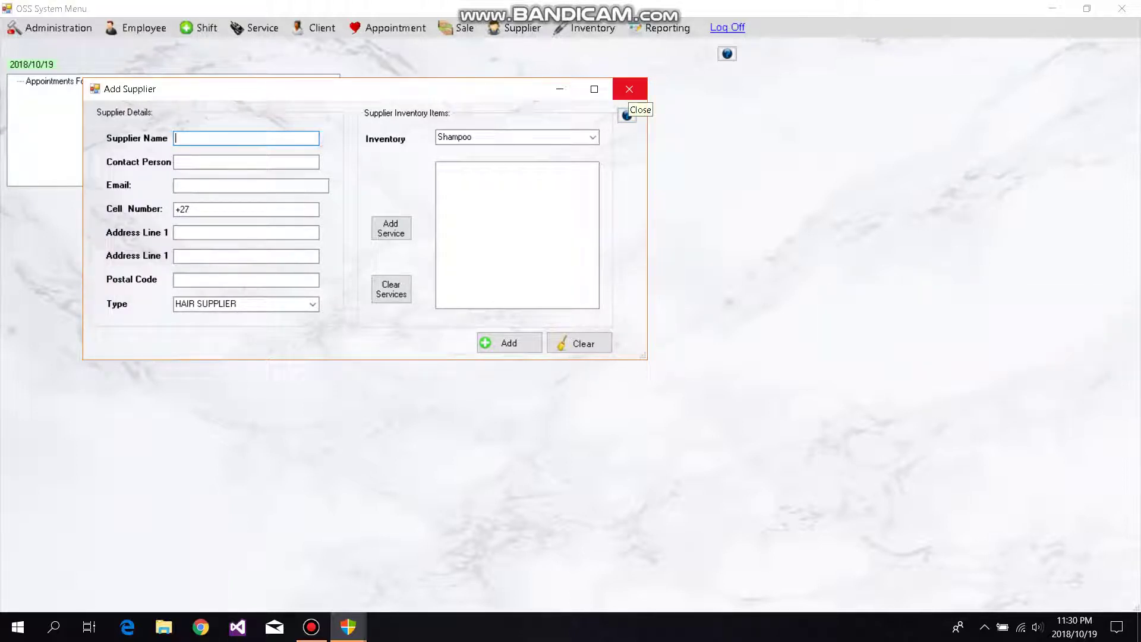
{"action": "left_click", "coordinate": [628, 89]}
Step: Open the Place Supplier Order form, assign supplier XYZ to the order, and close the form without placing it
{"action": "left_click", "coordinate": [517, 28]}
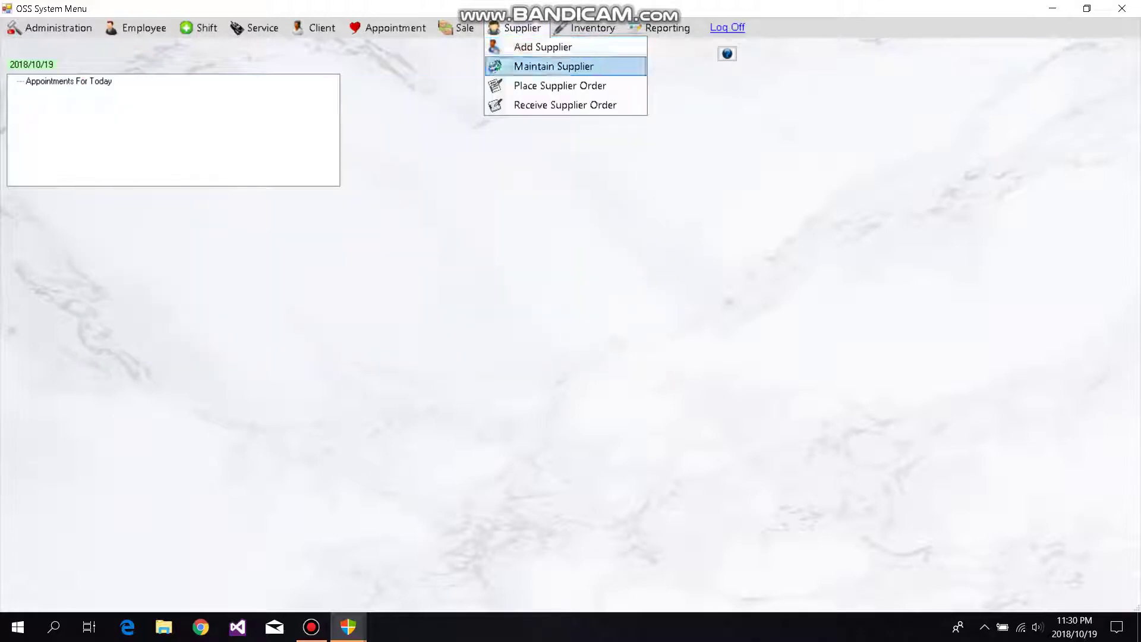
{"action": "left_click", "coordinate": [558, 86]}
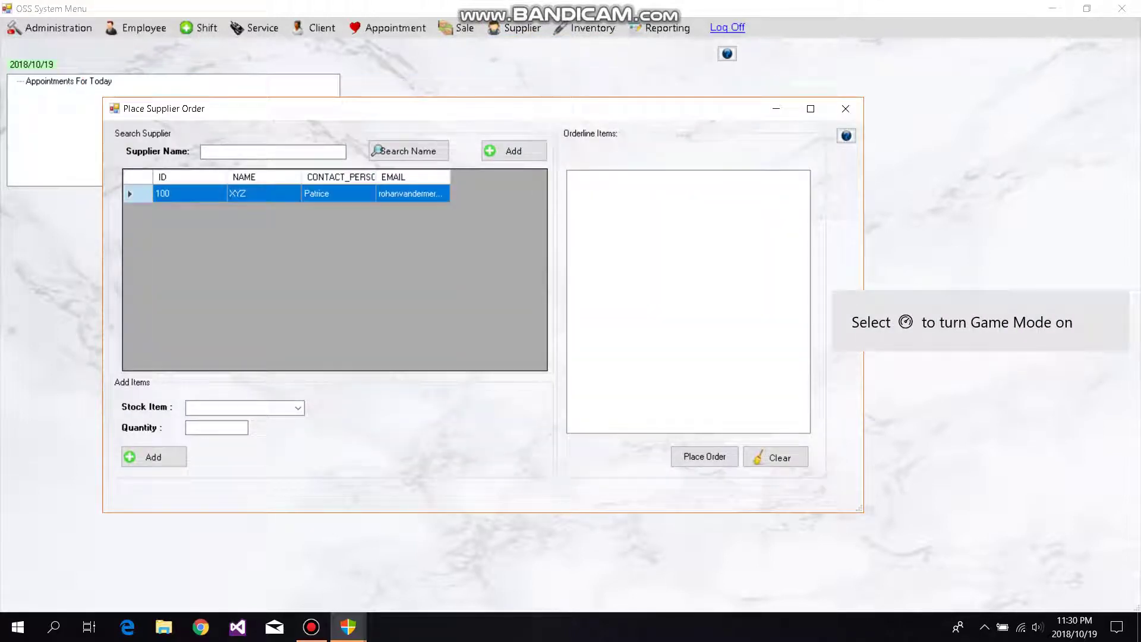
{"action": "left_click", "coordinate": [514, 152]}
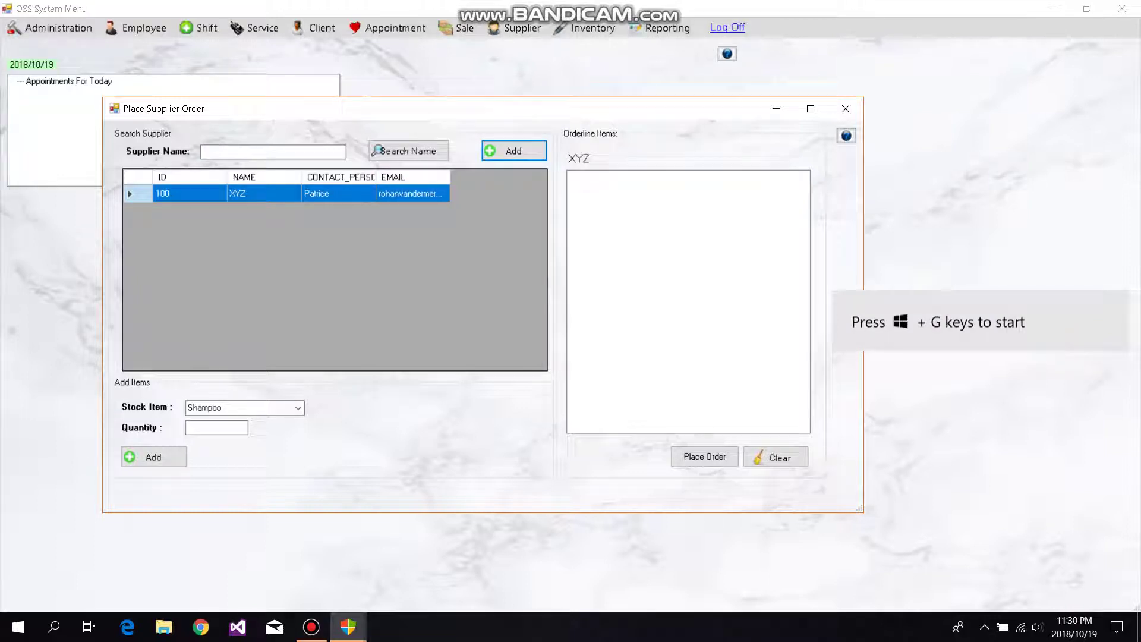
{"action": "left_click", "coordinate": [844, 108]}
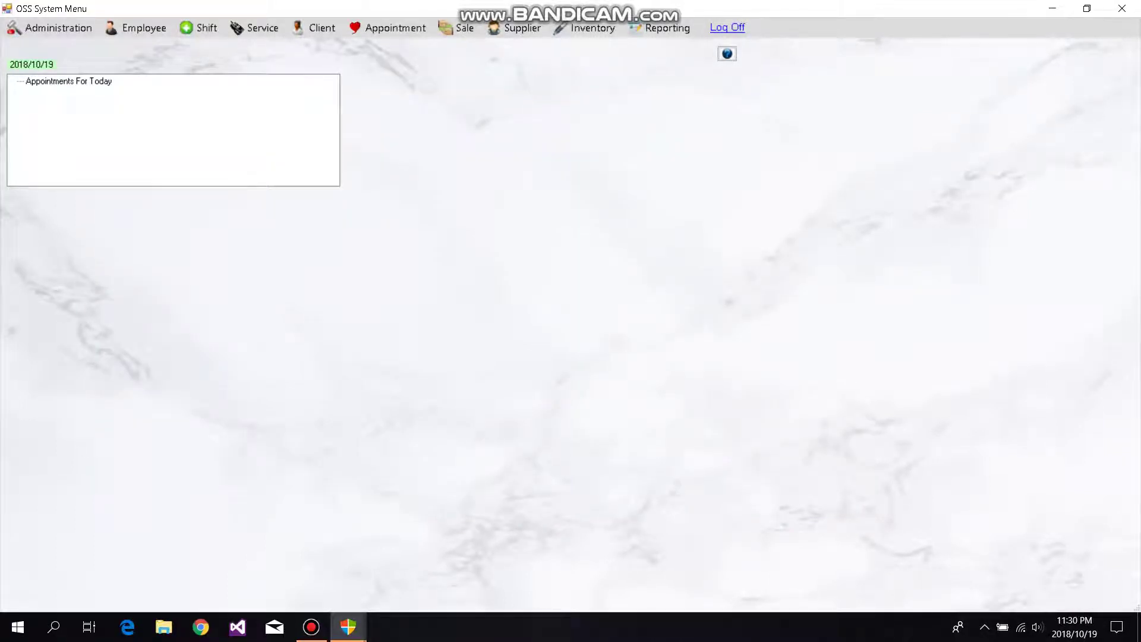
Step: Open the Receive Supplier Order form to view the placed orders and stock update fields, and dismiss it
{"action": "left_click", "coordinate": [517, 28]}
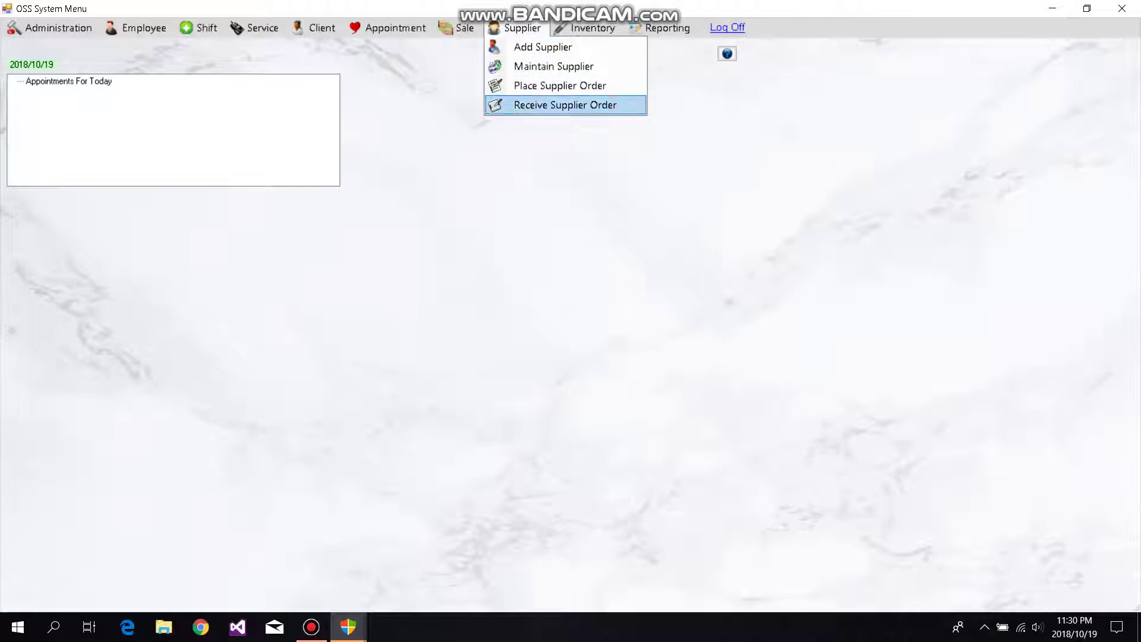
{"action": "left_click", "coordinate": [526, 106]}
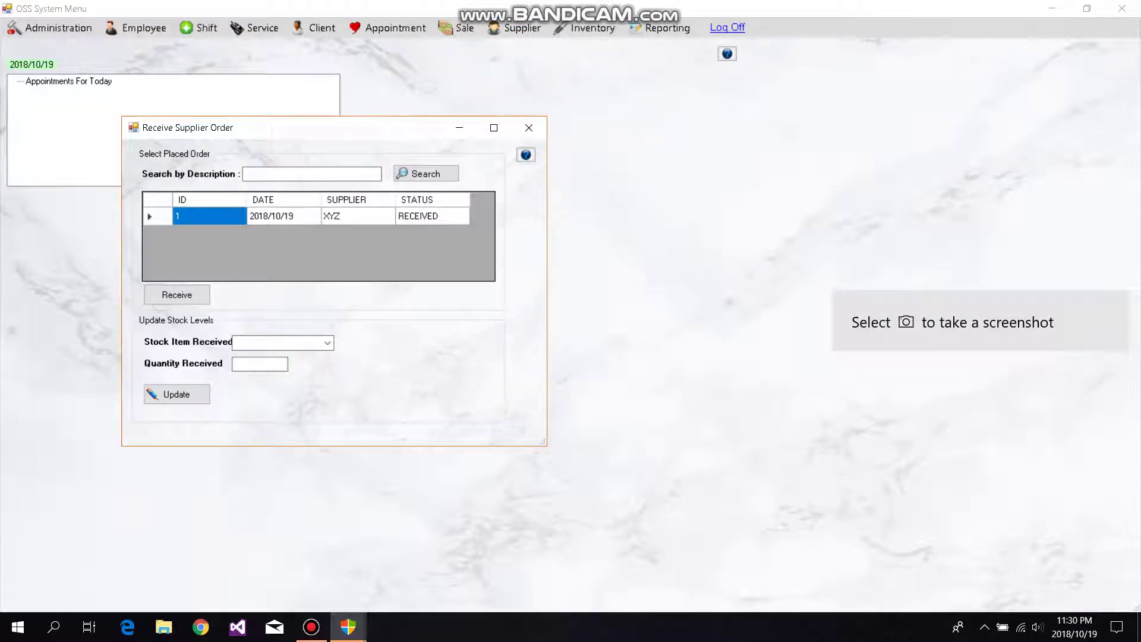
{"action": "left_click_drag", "start_coordinate": [286, 127], "coordinate": [362, 164]}
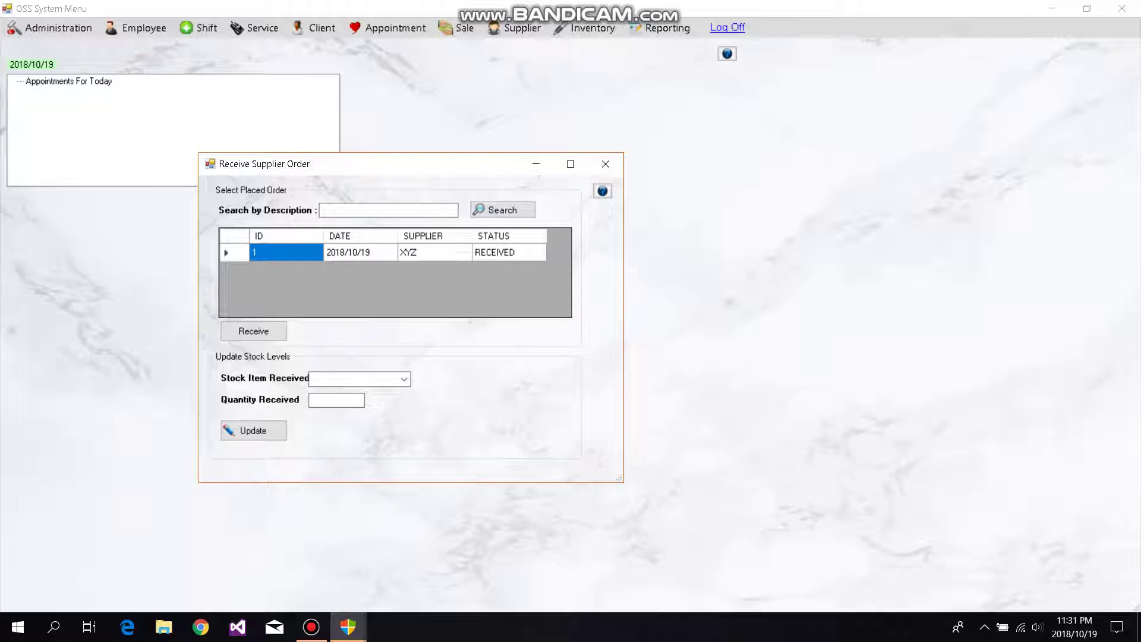
{"action": "left_click", "coordinate": [535, 163]}
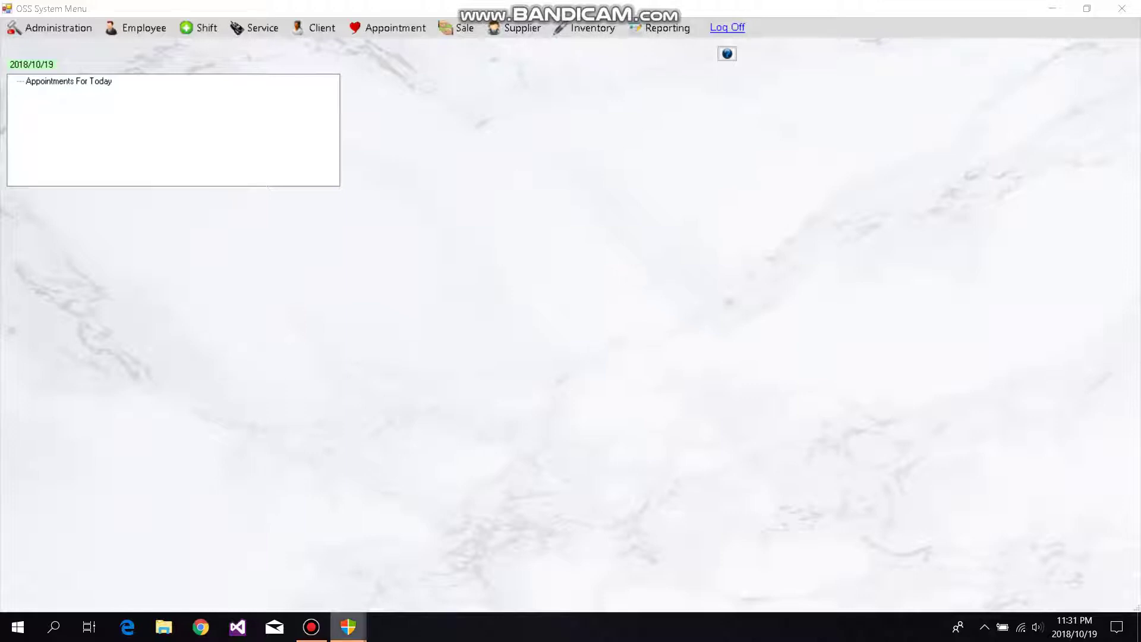
{"action": "mouse_move", "coordinate": [348, 626]}
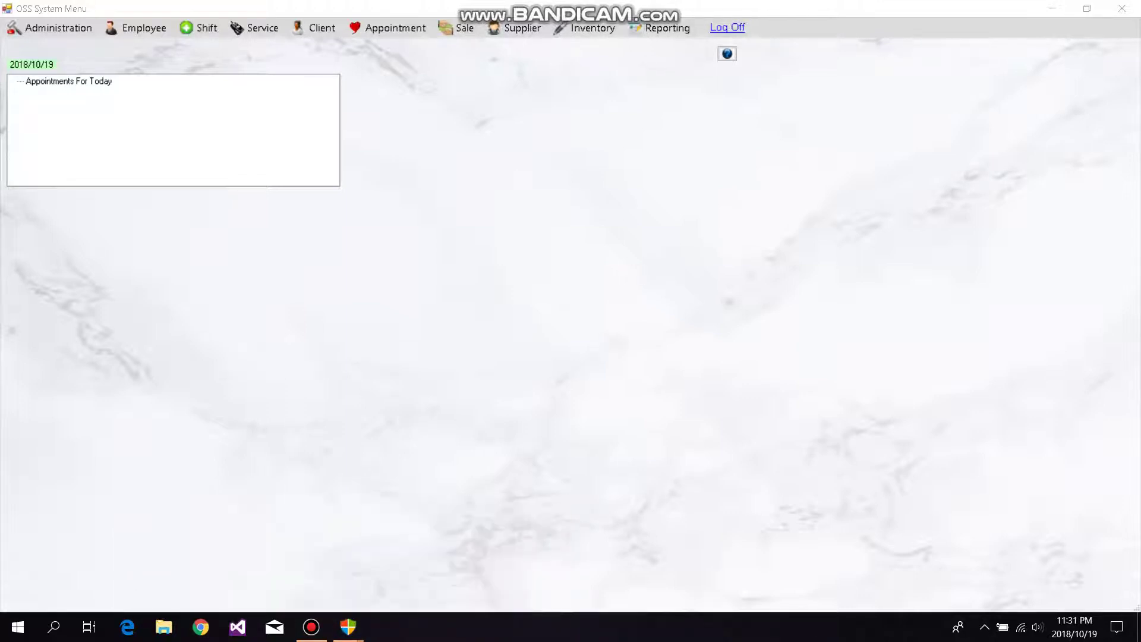
Step: Open the Inventory Count window to view the stock items and count sheet options, and close it
{"action": "left_click", "coordinate": [589, 28]}
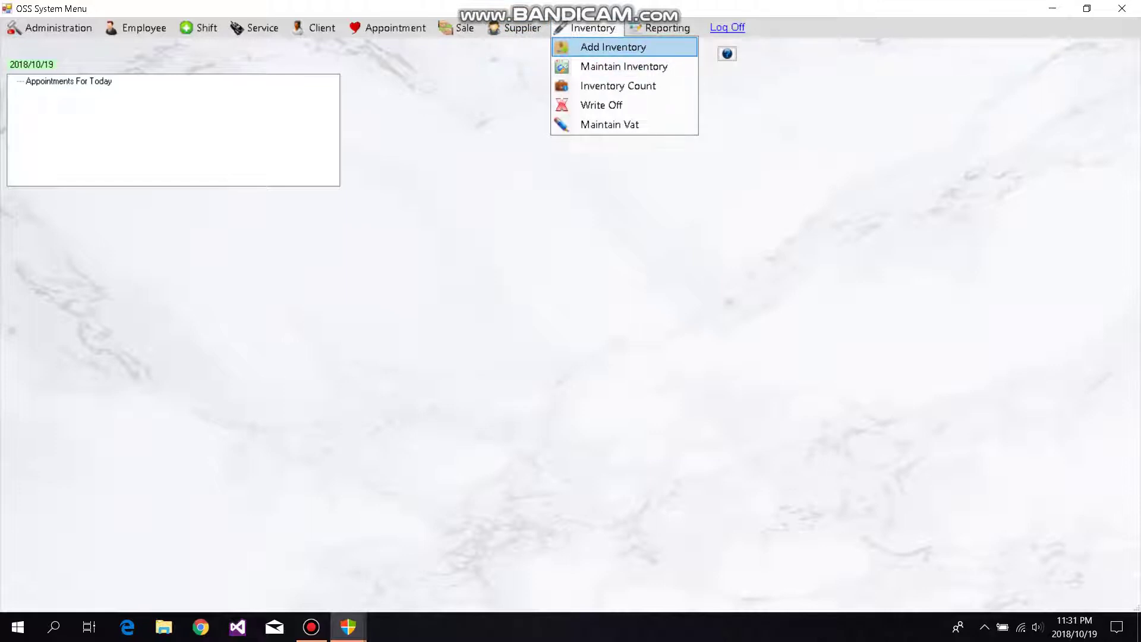
{"action": "key", "text": "Down"}
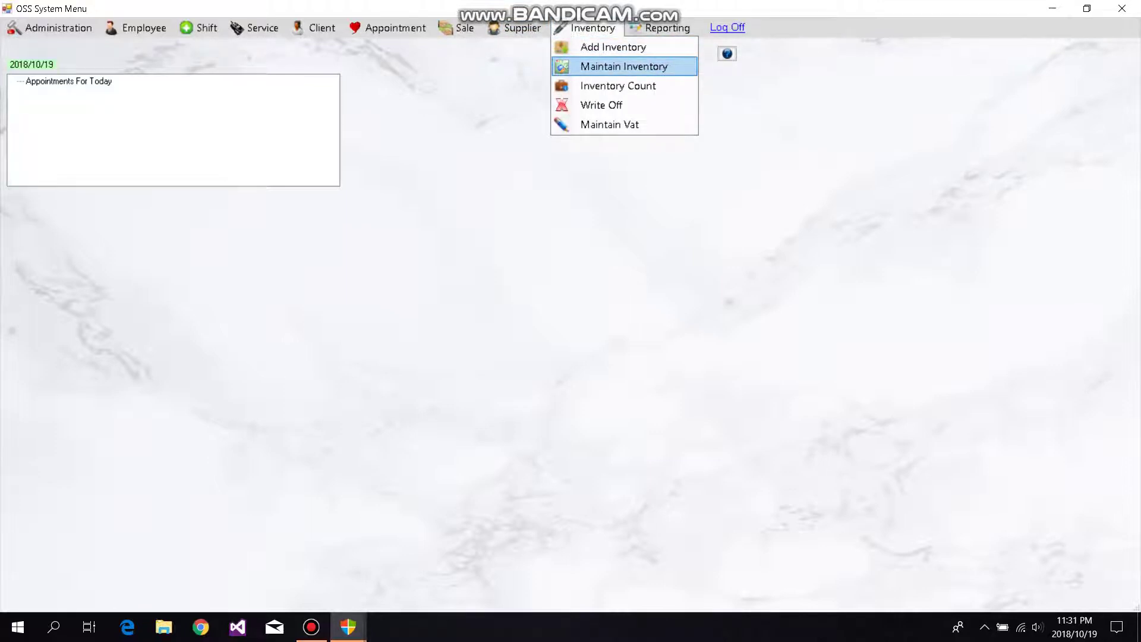
{"action": "key", "text": "Down"}
{"action": "key", "text": "Return"}
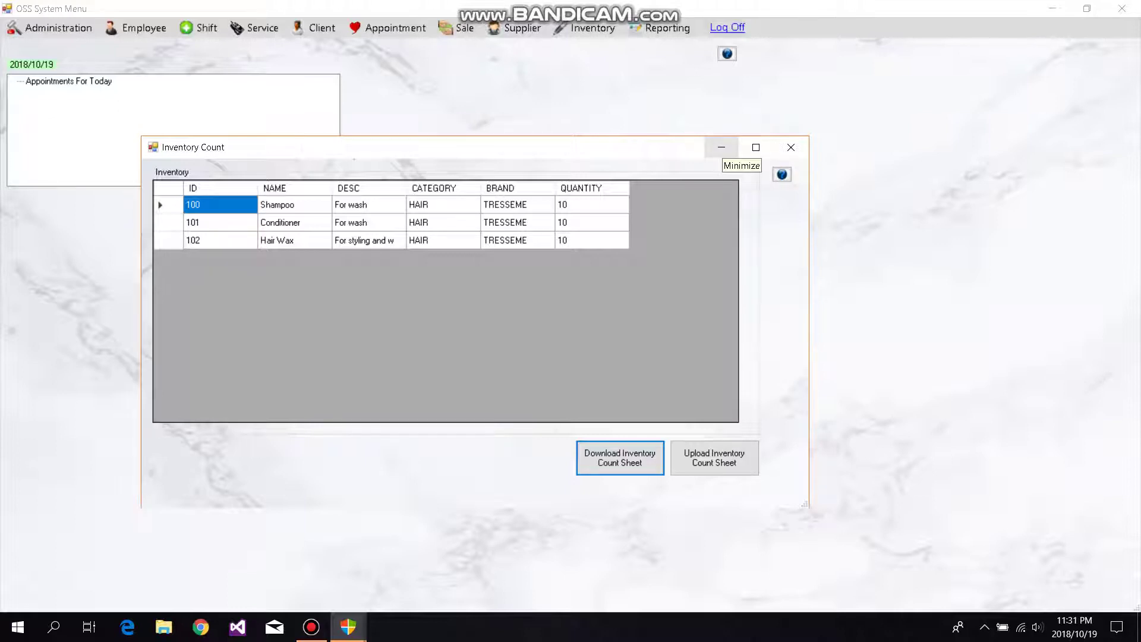
{"action": "left_click", "coordinate": [721, 148]}
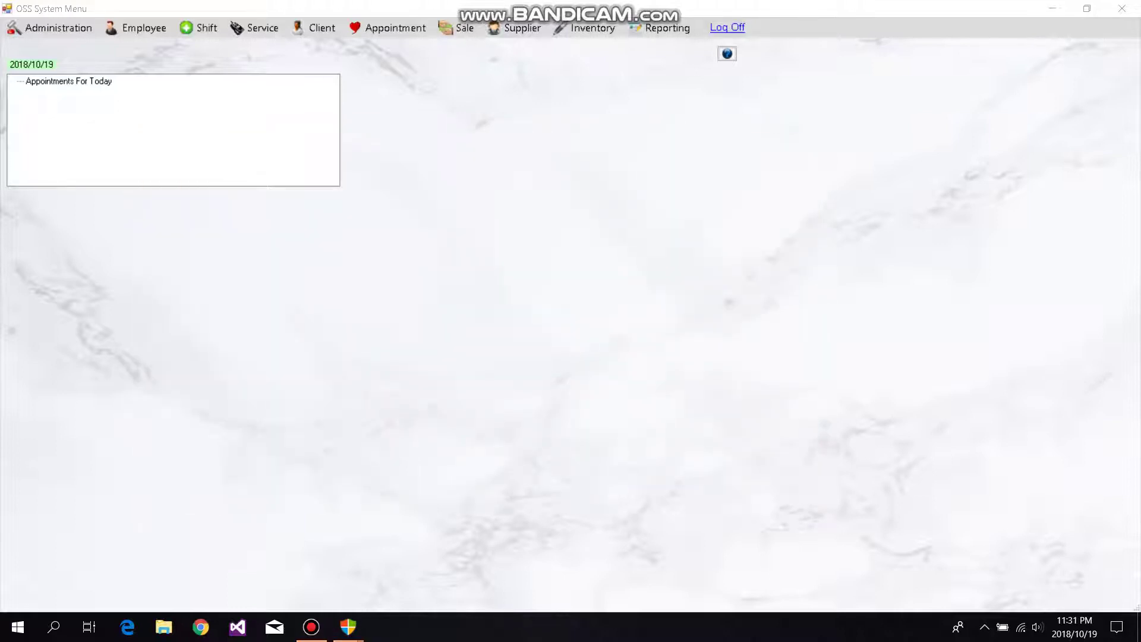
{"action": "mouse_move", "coordinate": [347, 627]}
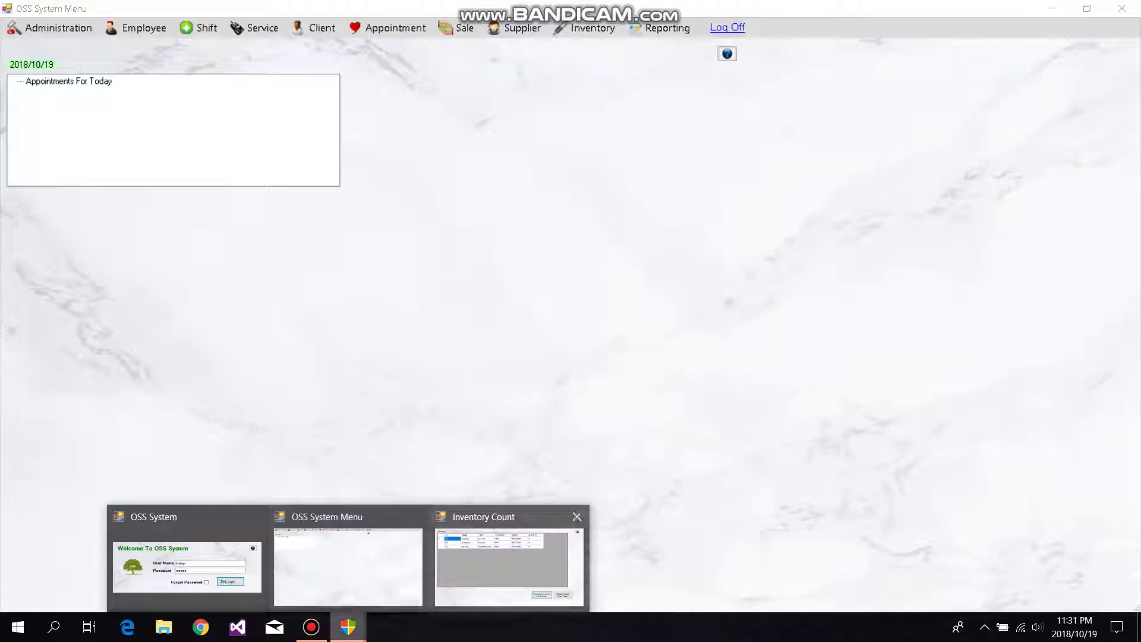
{"action": "left_click", "coordinate": [578, 516]}
{"action": "left_click", "coordinate": [659, 27]}
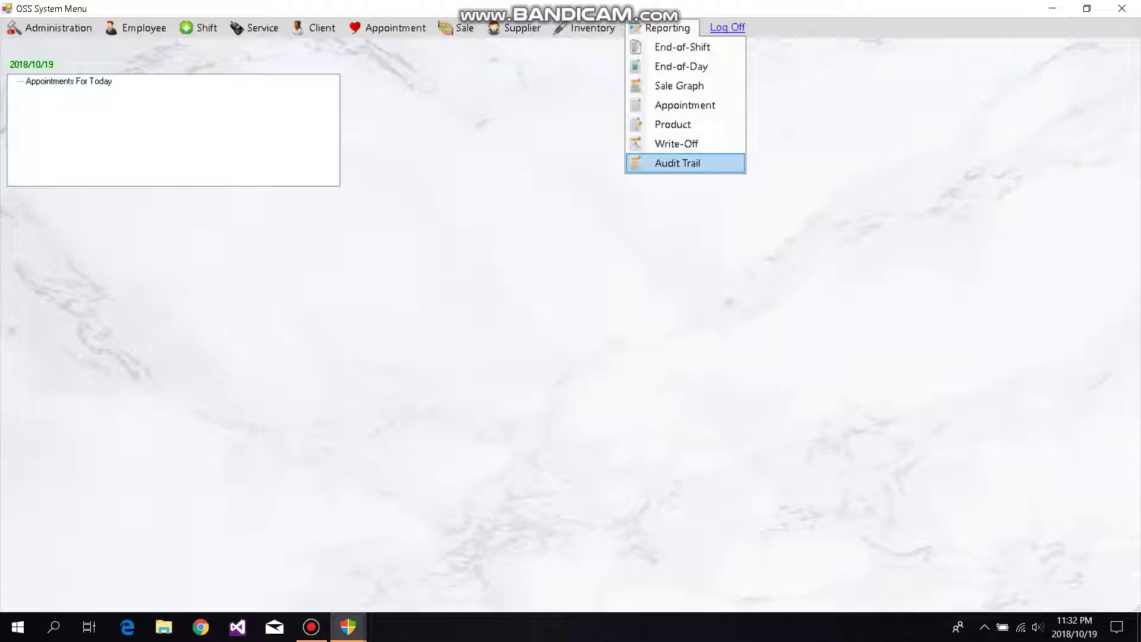
{"action": "key", "text": "Escape"}
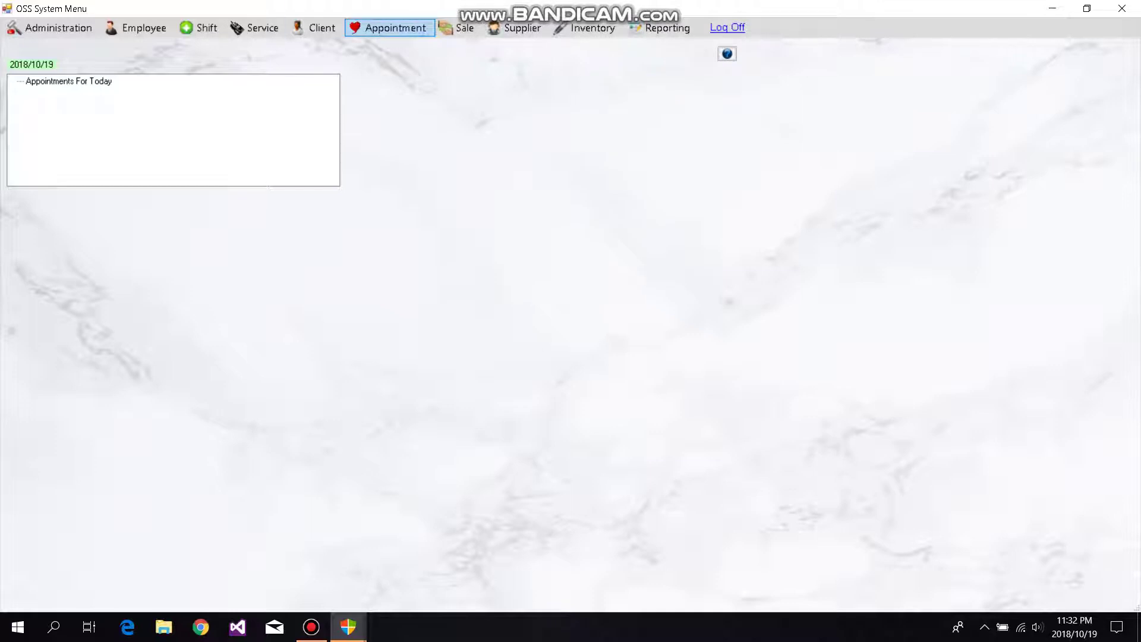
Step: Open the appointment booking schedule and switch it to another employee for the Cuts service
{"action": "left_click", "coordinate": [392, 28]}
{"action": "left_click", "coordinate": [418, 47]}
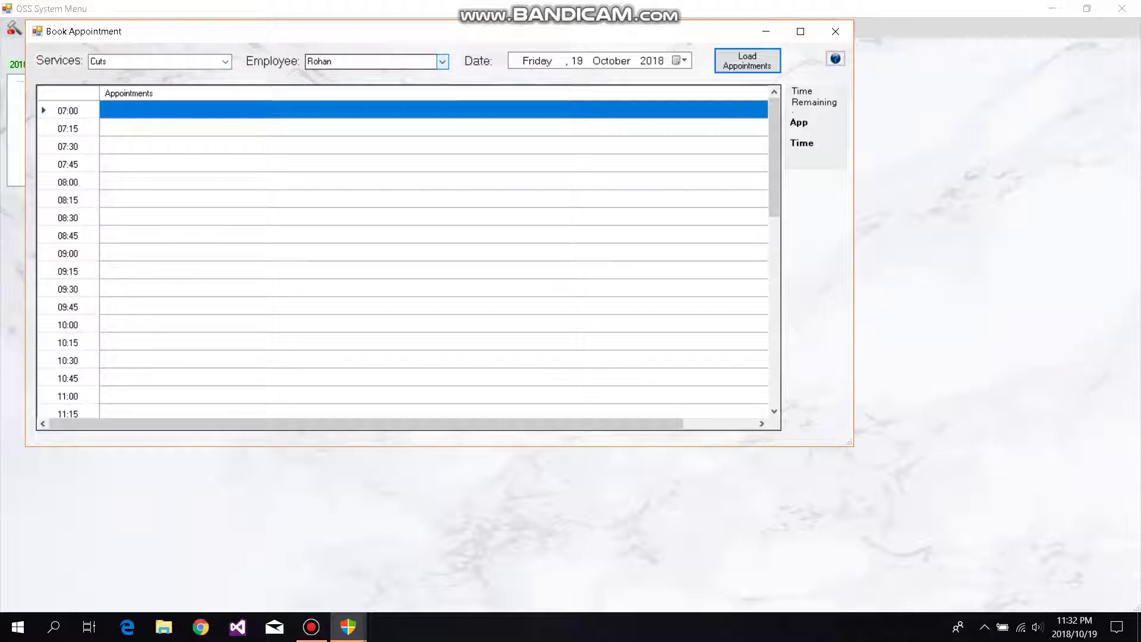
{"action": "left_click", "coordinate": [442, 61]}
{"action": "left_click", "coordinate": [332, 94]}
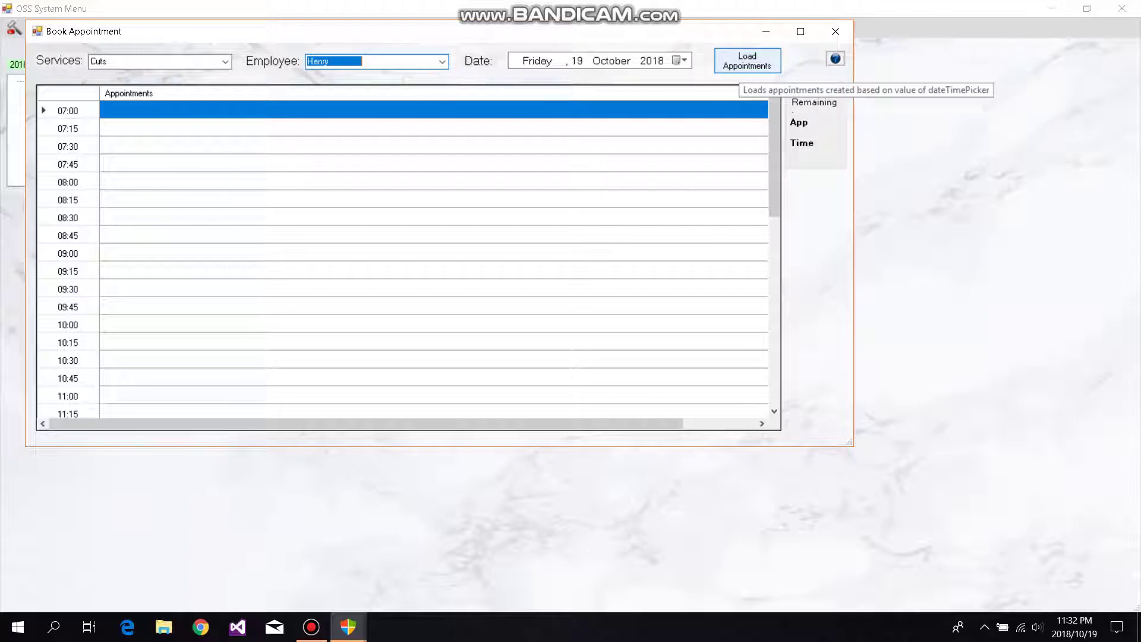
Step: Open the booking details for the 12:00 slot in the selected employee's schedule for 19 October 2018
{"action": "scroll", "coordinate": [433, 262], "scroll_direction": "down", "scroll_amount": 6}
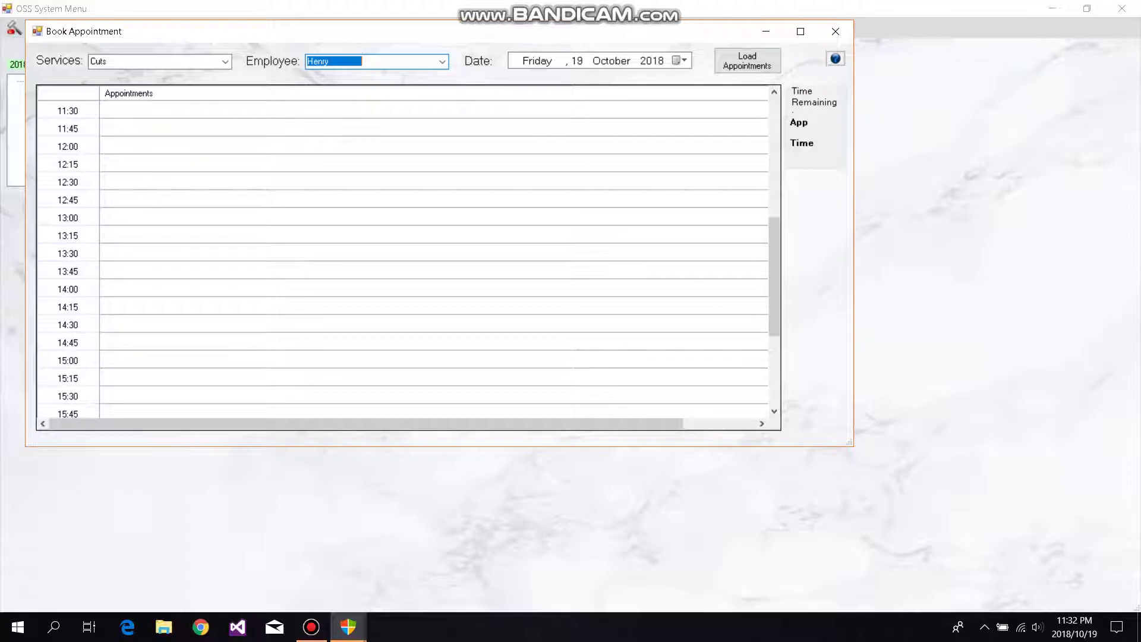
{"action": "scroll", "coordinate": [404, 256], "scroll_direction": "up", "scroll_amount": 2}
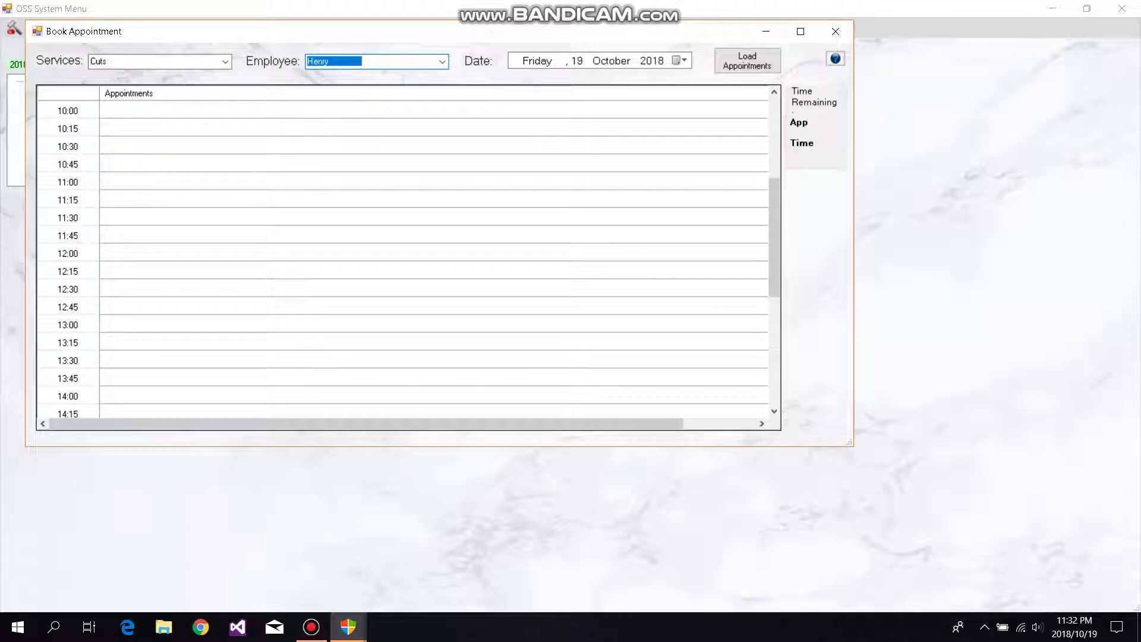
{"action": "double_click", "coordinate": [404, 253]}
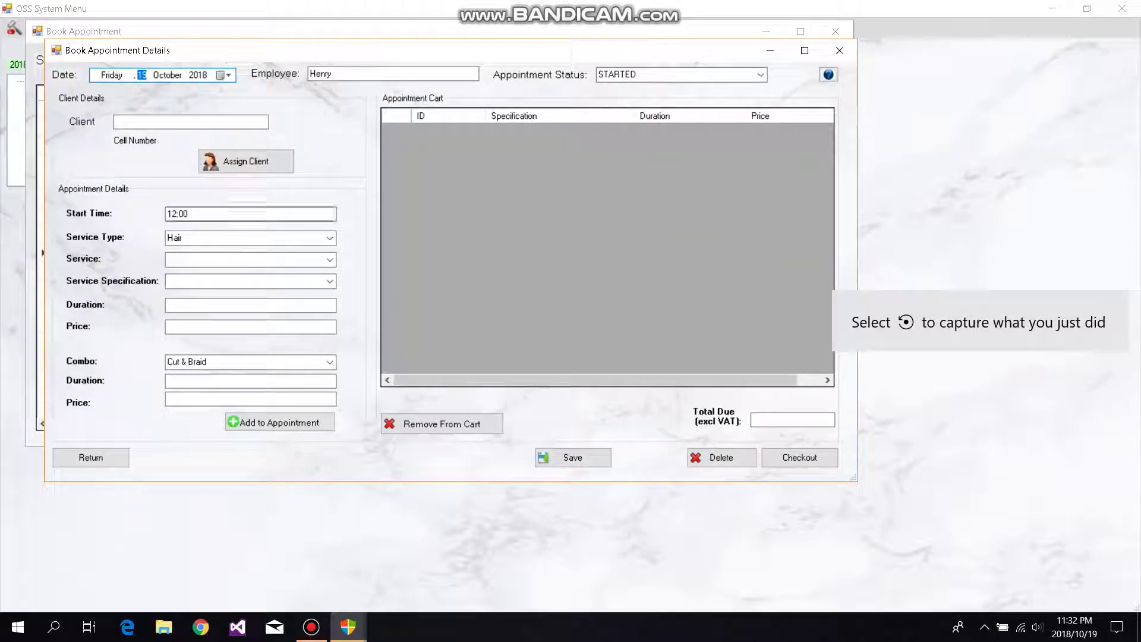
Step: Assign the second client in the client list to the appointment
{"action": "left_click", "coordinate": [246, 161]}
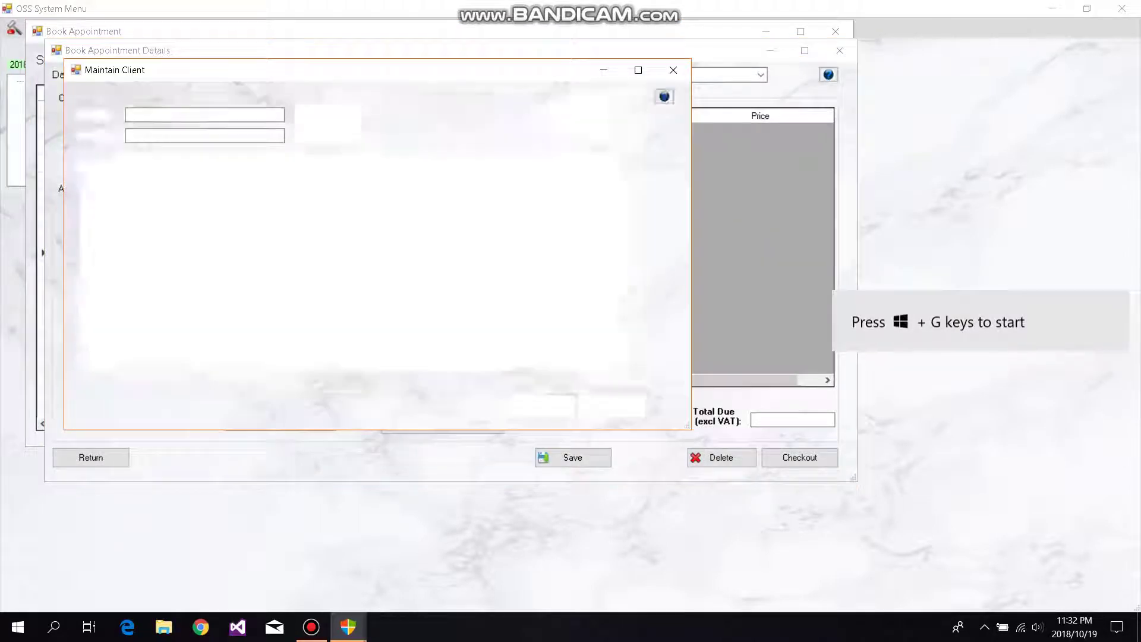
{"action": "left_click", "coordinate": [95, 200]}
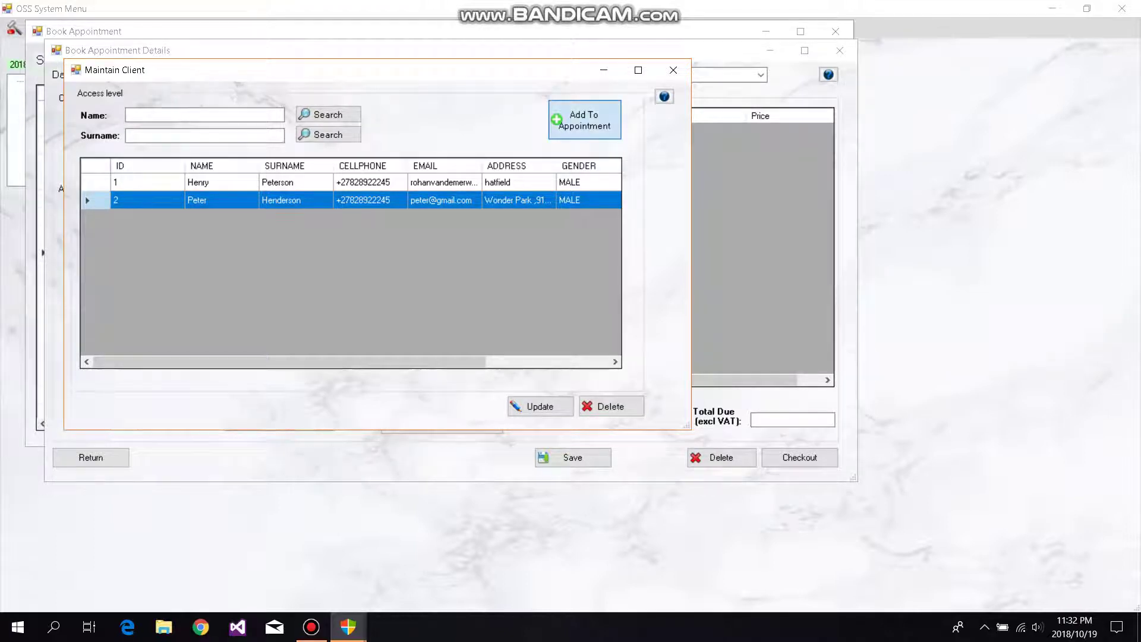
{"action": "left_click", "coordinate": [584, 120]}
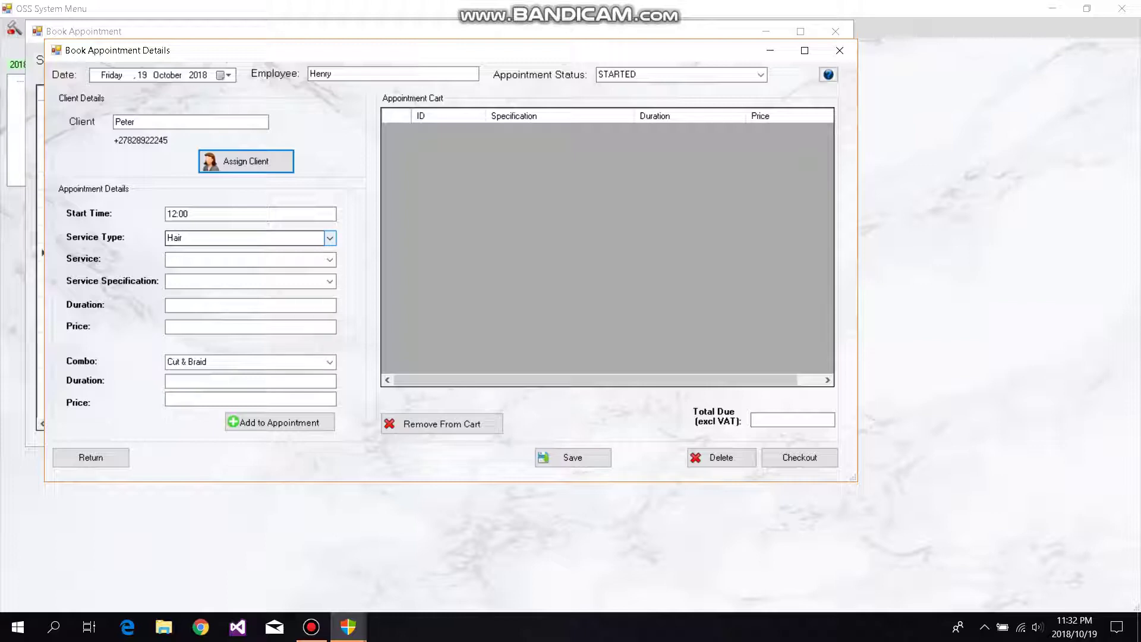
Step: Add the Hair service Cuts with the Bob Cut specification to the appointment cart
{"action": "left_click", "coordinate": [330, 238]}
{"action": "left_click", "coordinate": [179, 248]}
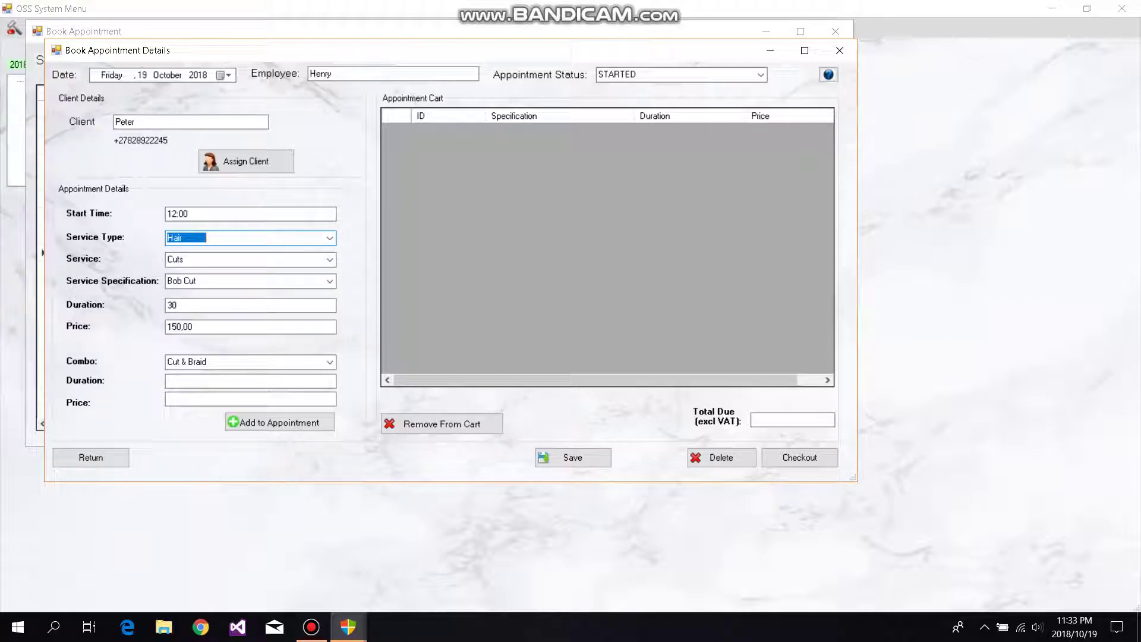
{"action": "left_click", "coordinate": [279, 422]}
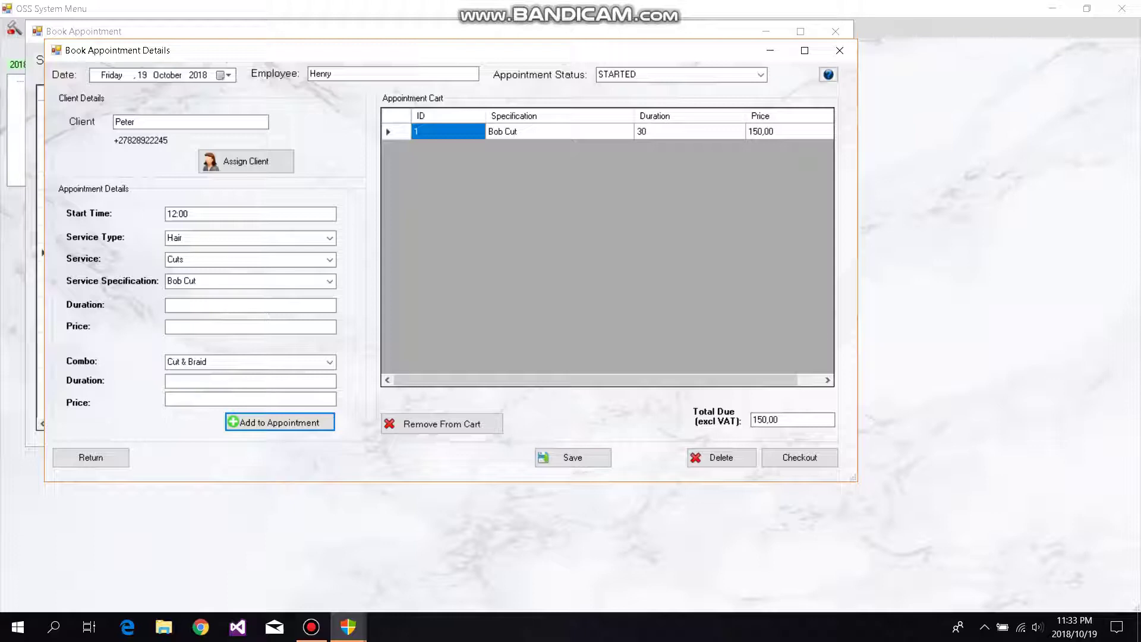
Step: Set the appointment status to BOOKED, save the booking and dismiss the confirmation
{"action": "left_click", "coordinate": [761, 75]}
{"action": "left_click", "coordinate": [730, 128]}
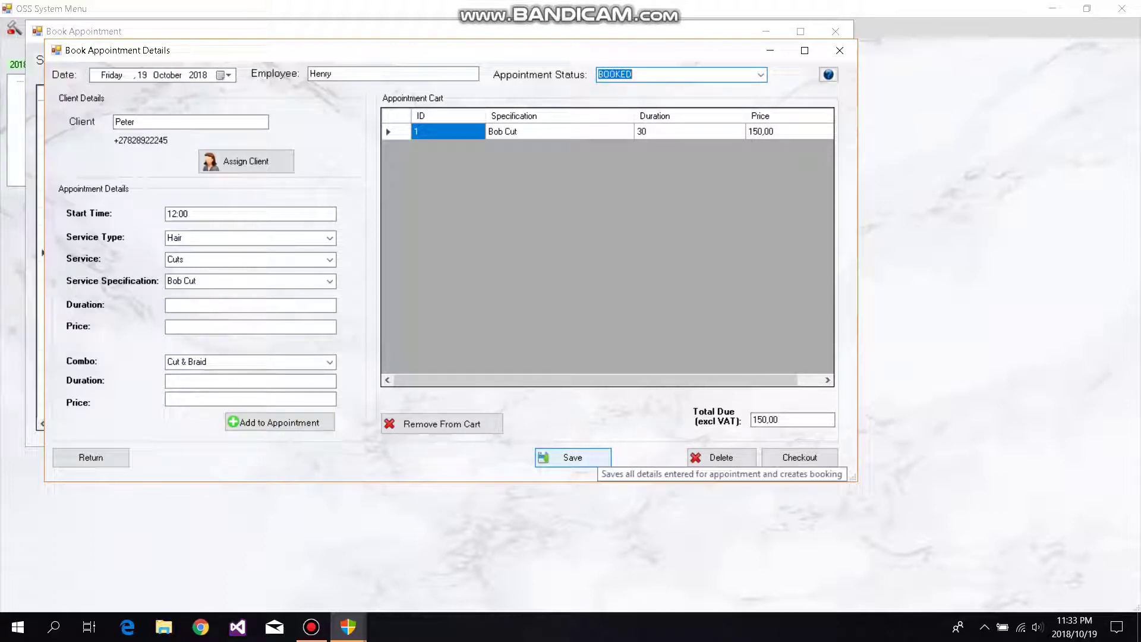
{"action": "left_click", "coordinate": [588, 458]}
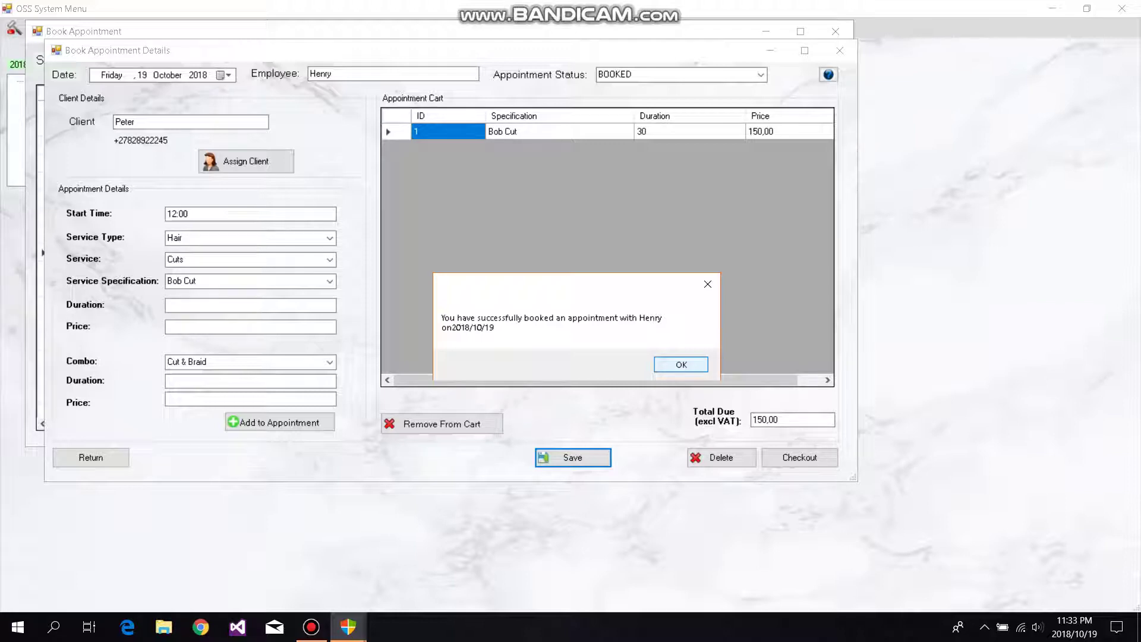
{"action": "key", "text": "Return"}
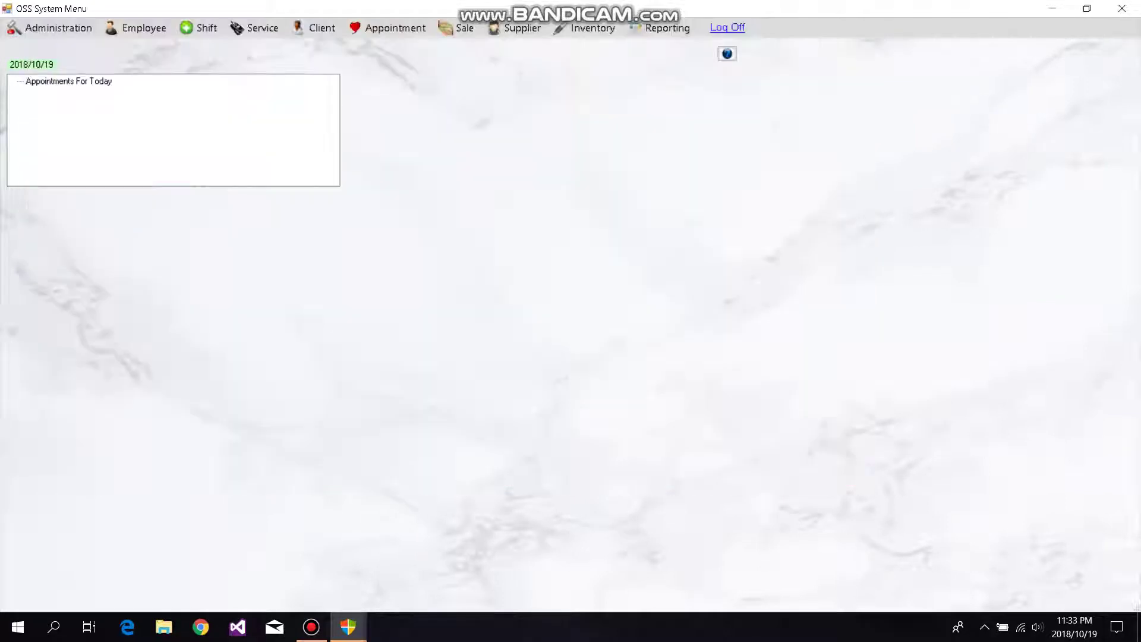
Step: Reopen the booking schedule and load the booked employee's Cuts appointments for 19 October 2018
{"action": "left_click", "coordinate": [389, 27]}
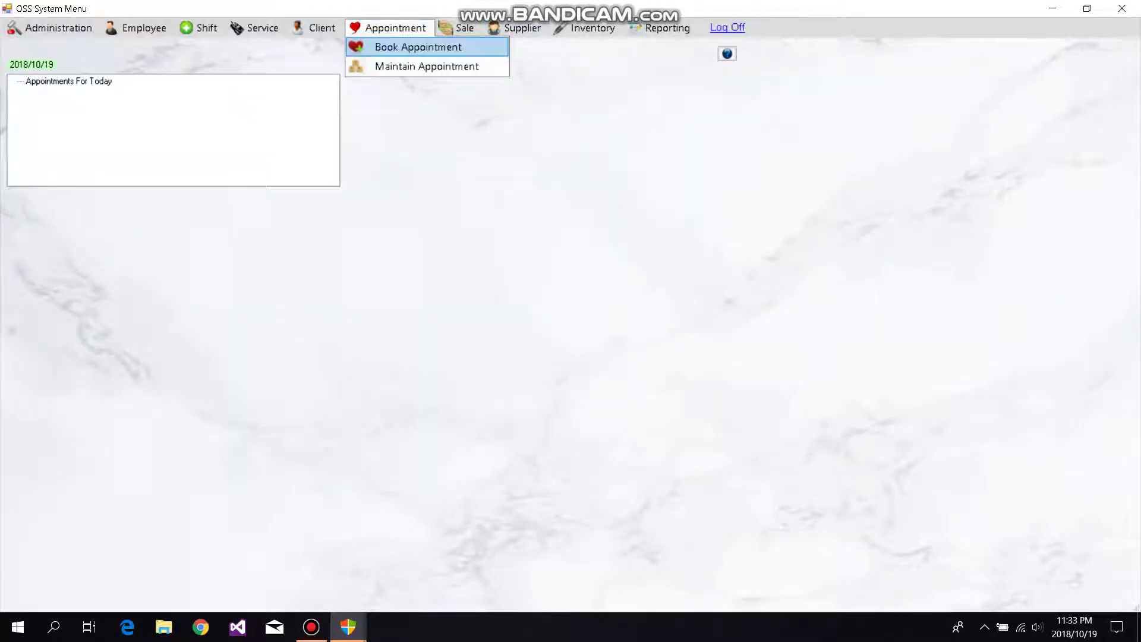
{"action": "key", "text": "Return"}
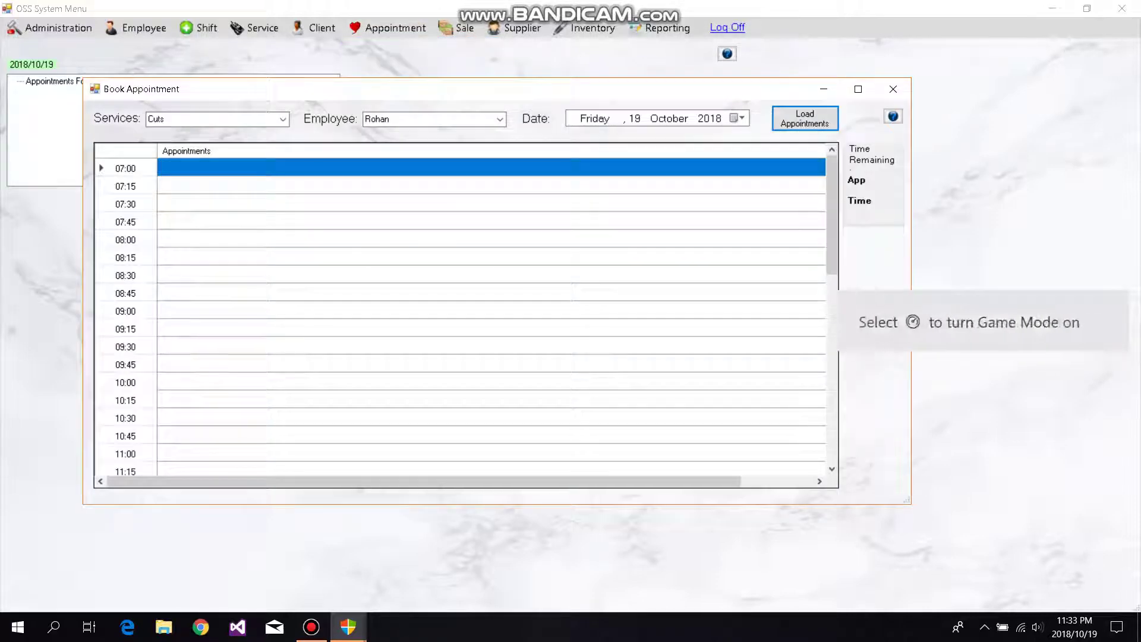
{"action": "key", "text": "Tab"}
{"action": "key", "text": "Tab"}
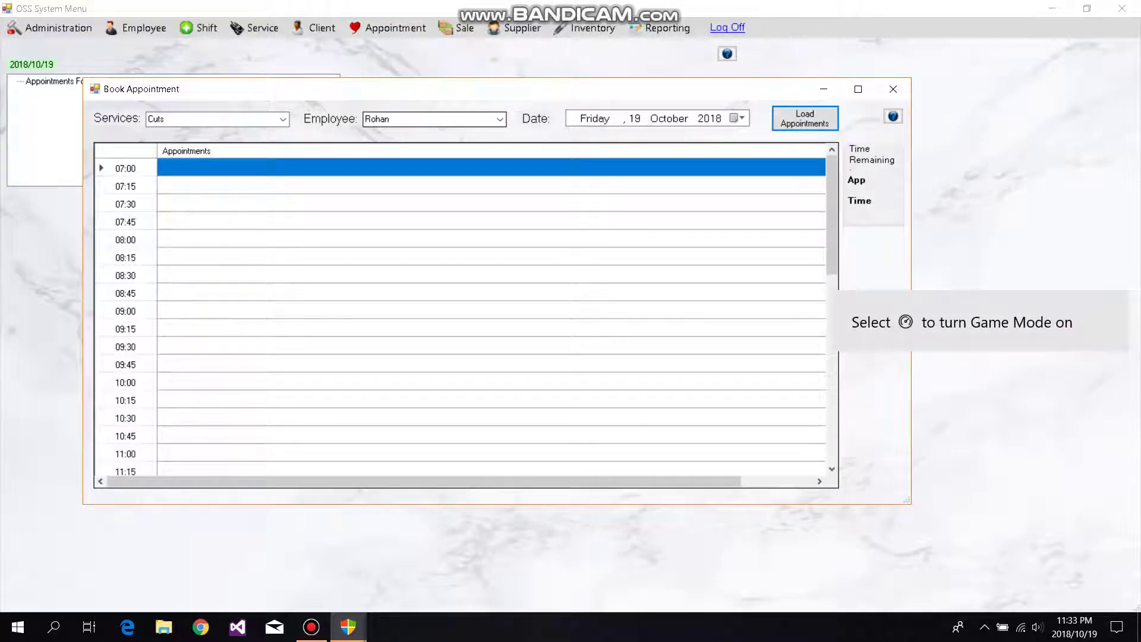
{"action": "key", "text": "alt+Down"}
{"action": "key", "text": "Down"}
{"action": "key", "text": "Down"}
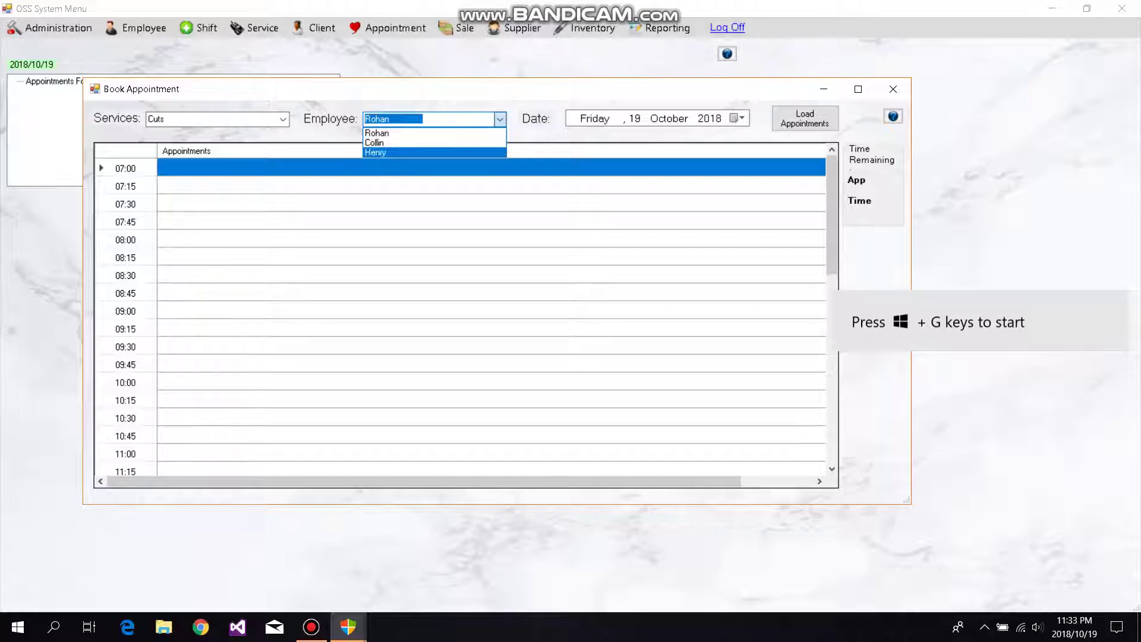
{"action": "key", "text": "Return"}
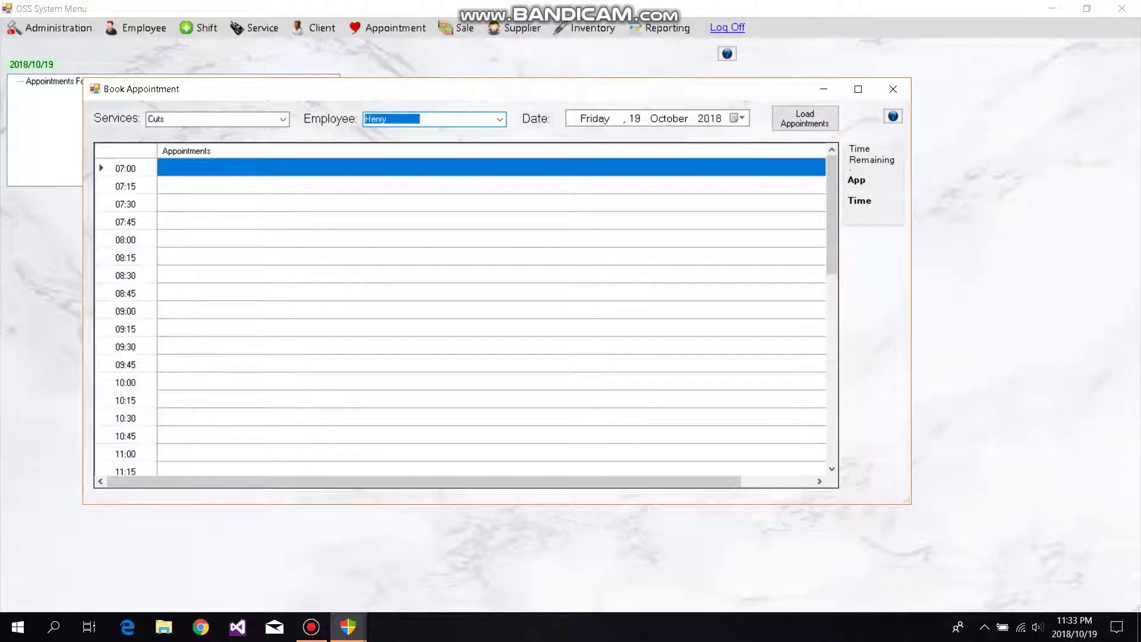
{"action": "left_click", "coordinate": [804, 119]}
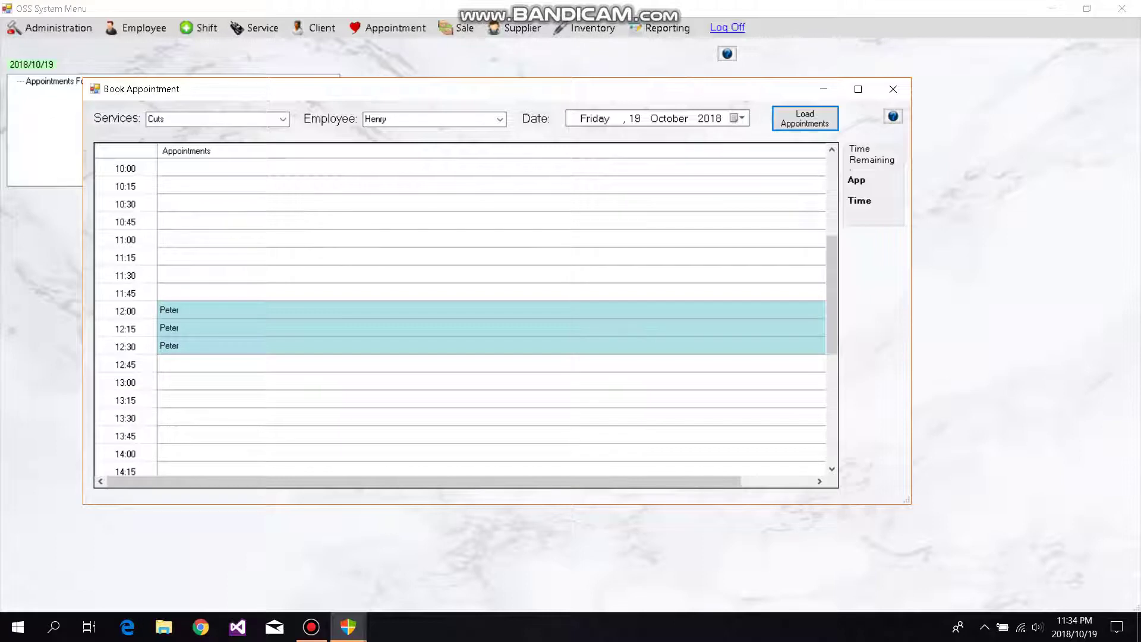
Step: Open the booked 12:00 appointment and bring up its checkout in a maximized window
{"action": "double_click", "coordinate": [297, 329]}
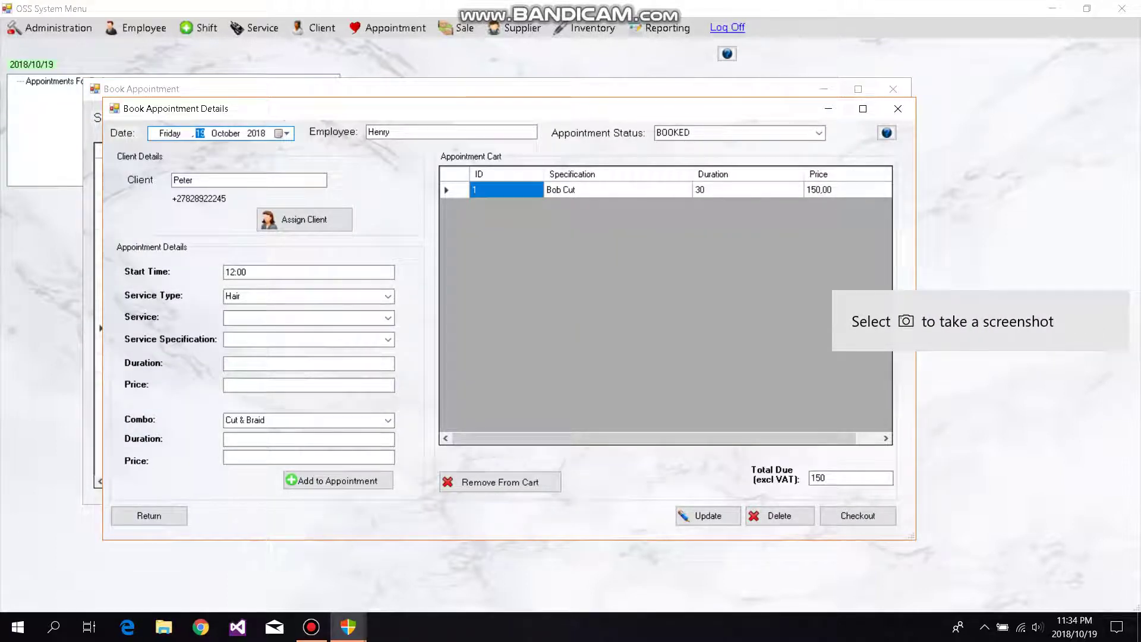
{"action": "left_click", "coordinate": [857, 515]}
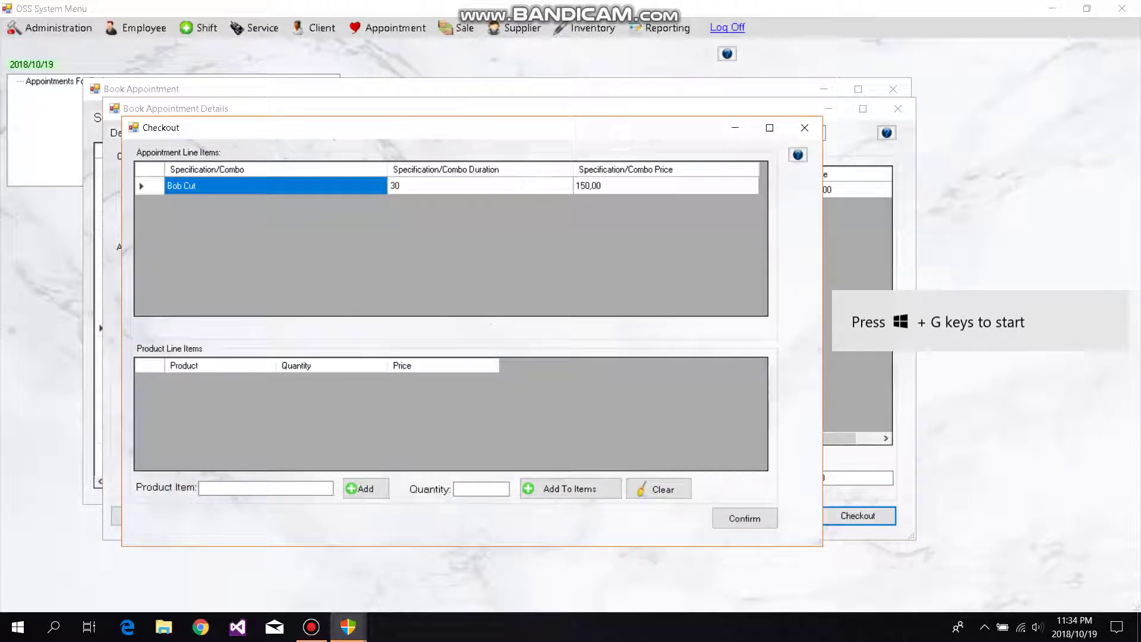
{"action": "left_click", "coordinate": [770, 128]}
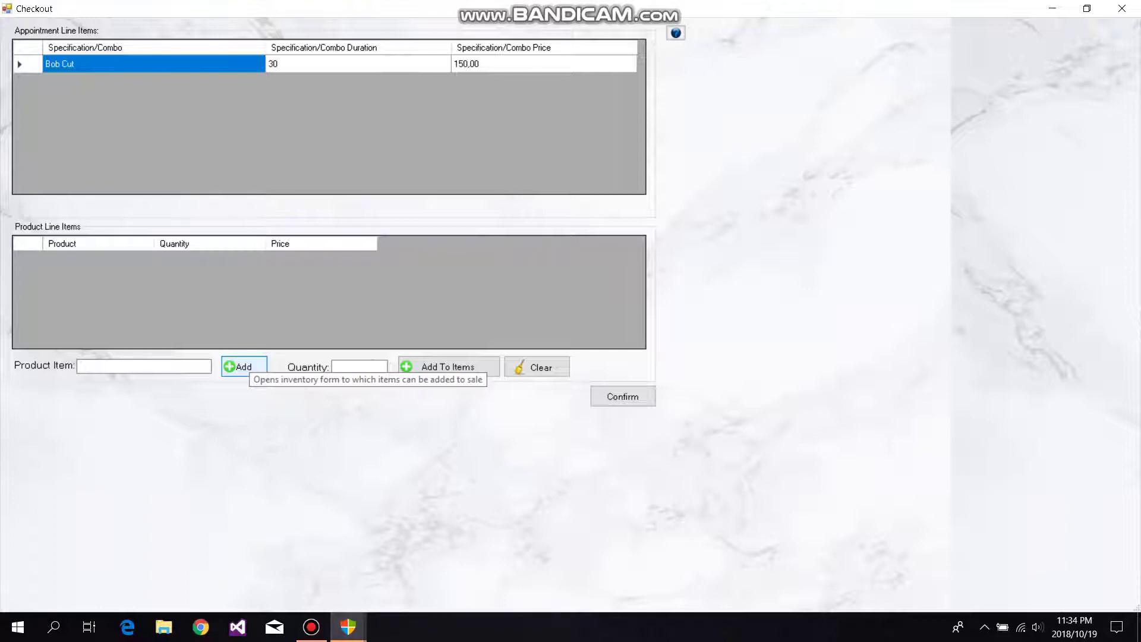
Step: Add the Shampoo product from the inventory to the checkout's product line items with a quantity of 2
{"action": "left_click", "coordinate": [243, 366]}
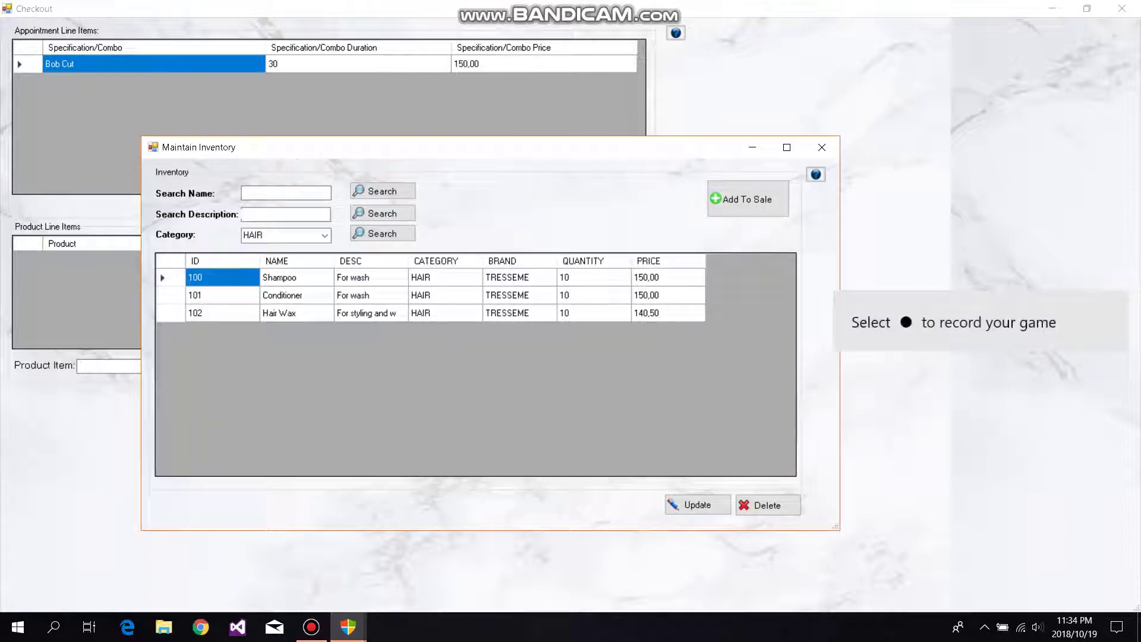
{"action": "left_click", "coordinate": [170, 277]}
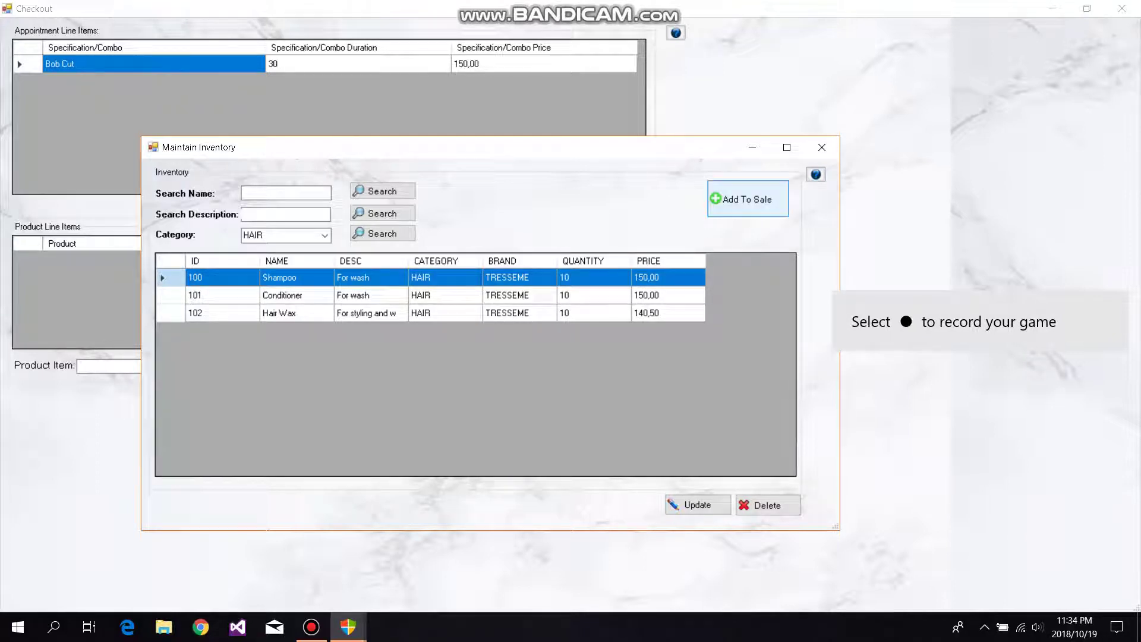
{"action": "left_click", "coordinate": [747, 199]}
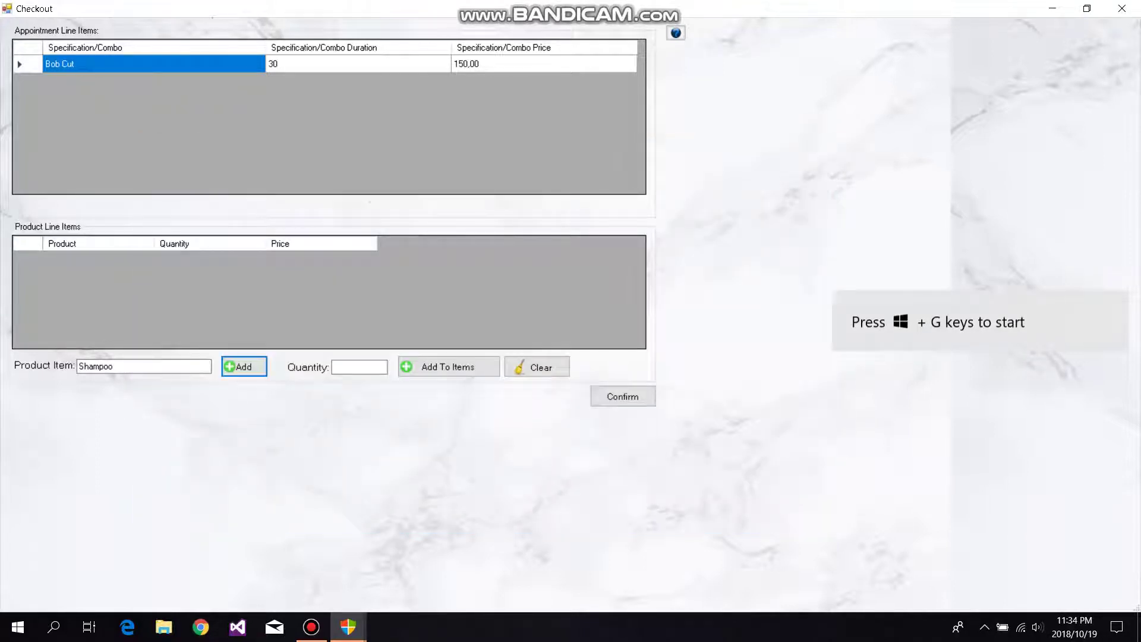
{"action": "left_click", "coordinate": [359, 366]}
{"action": "type", "text": "2"}
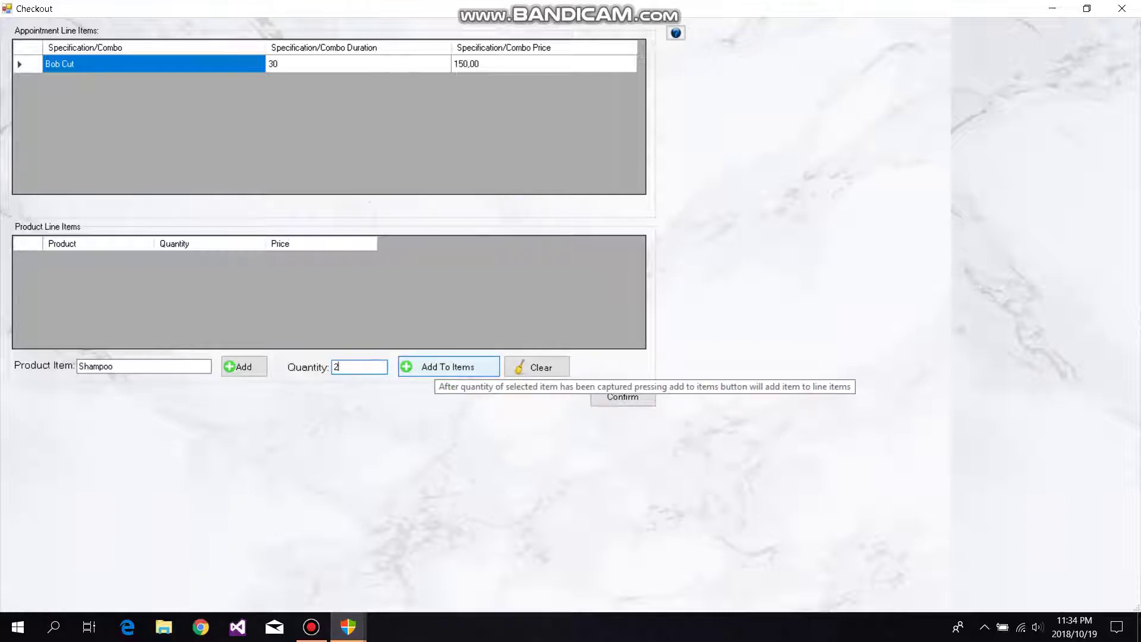
{"action": "left_click", "coordinate": [448, 366]}
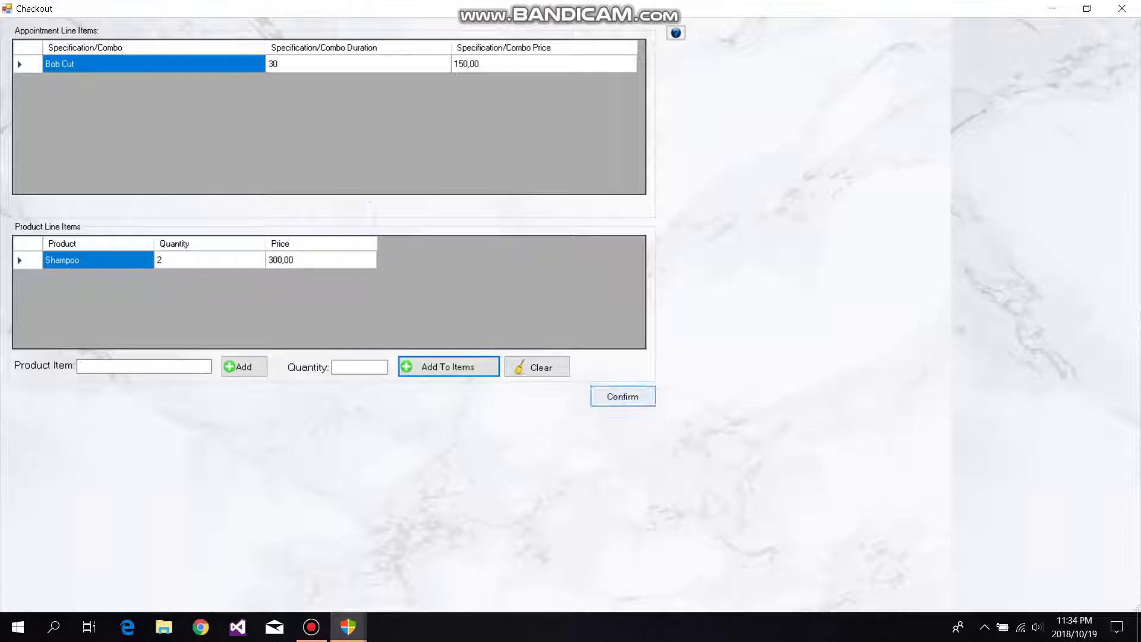
Step: Confirm the checkout items and set the tendered amount to 450,00 in the sale calculator
{"action": "left_click", "coordinate": [621, 397]}
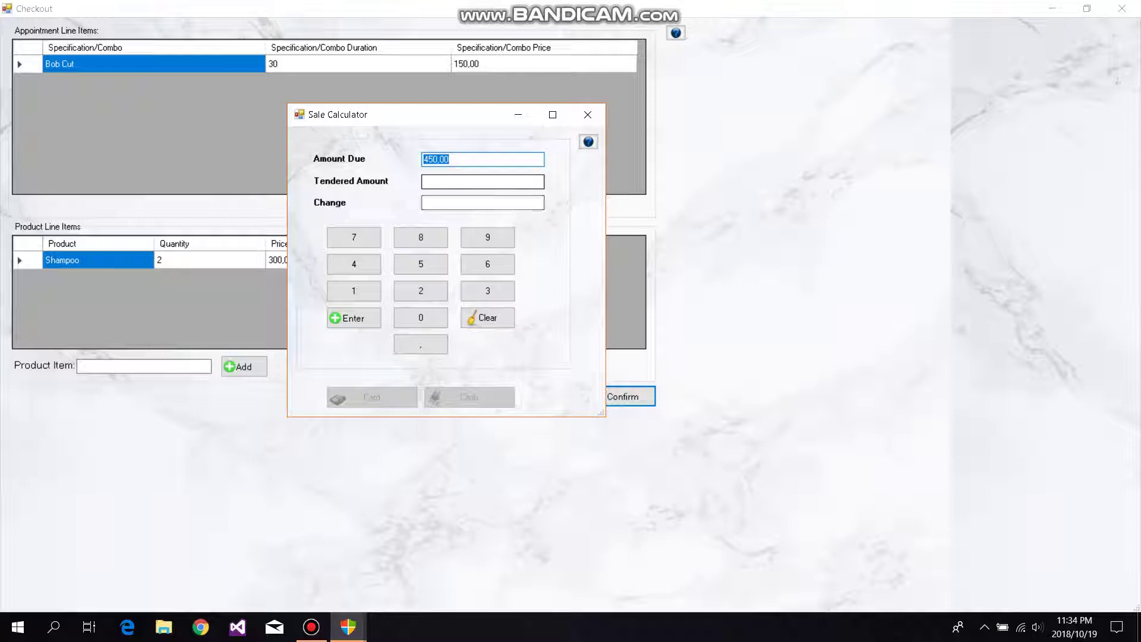
{"action": "left_click", "coordinate": [482, 182]}
{"action": "left_click", "coordinate": [354, 264]}
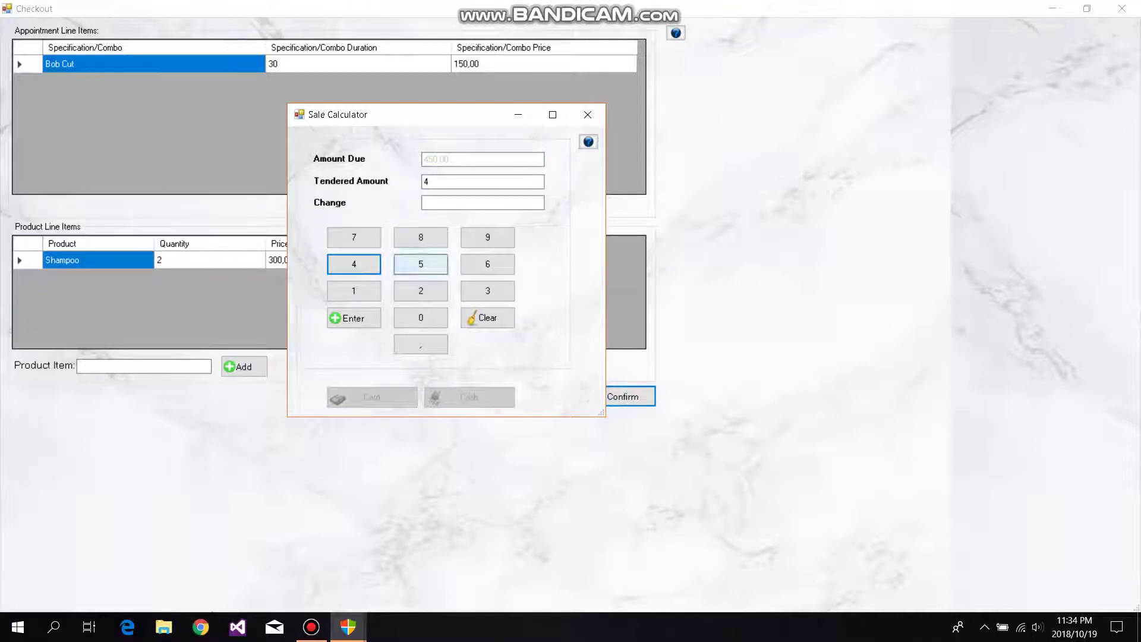
{"action": "left_click", "coordinate": [421, 264]}
{"action": "left_click", "coordinate": [420, 344]}
{"action": "left_click", "coordinate": [421, 317]}
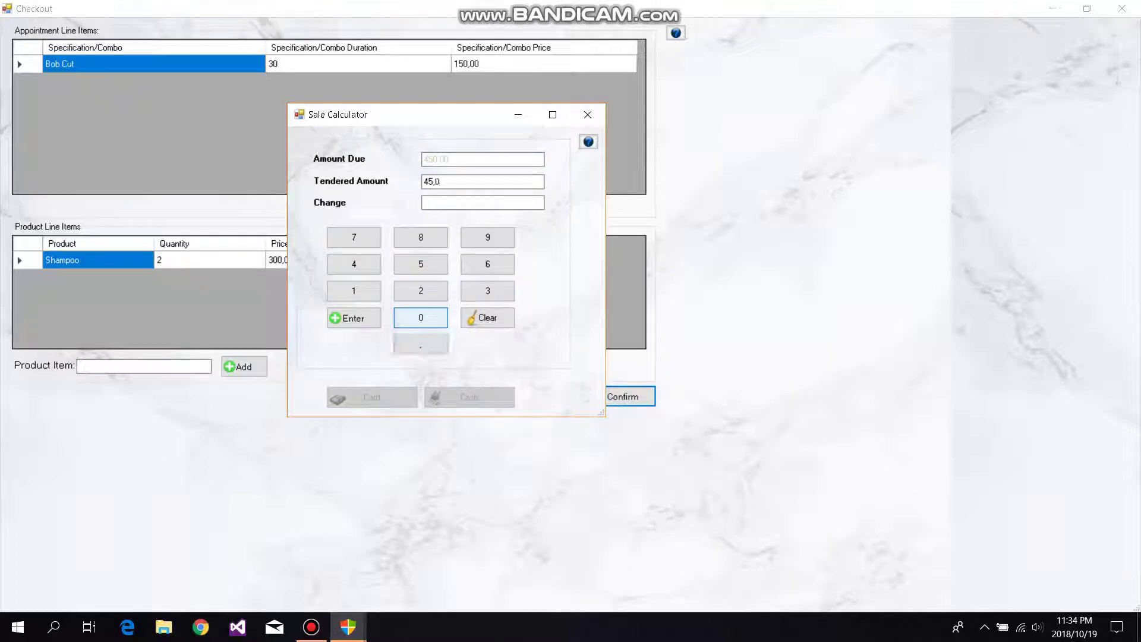
{"action": "left_click", "coordinate": [421, 318]}
{"action": "left_click", "coordinate": [488, 317]}
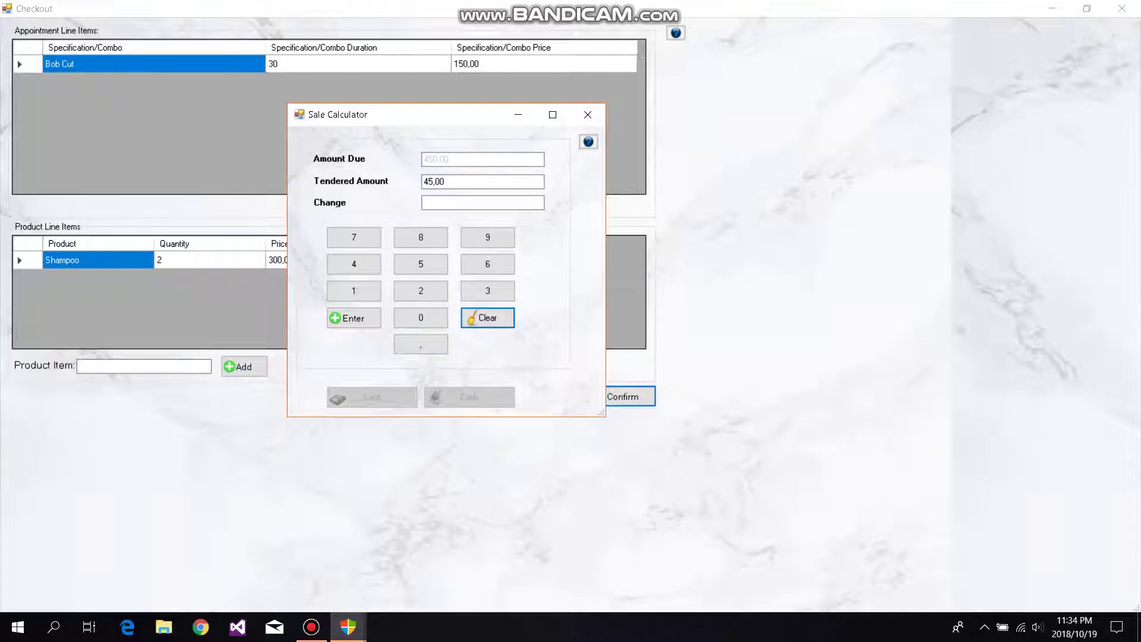
{"action": "left_click", "coordinate": [433, 181]}
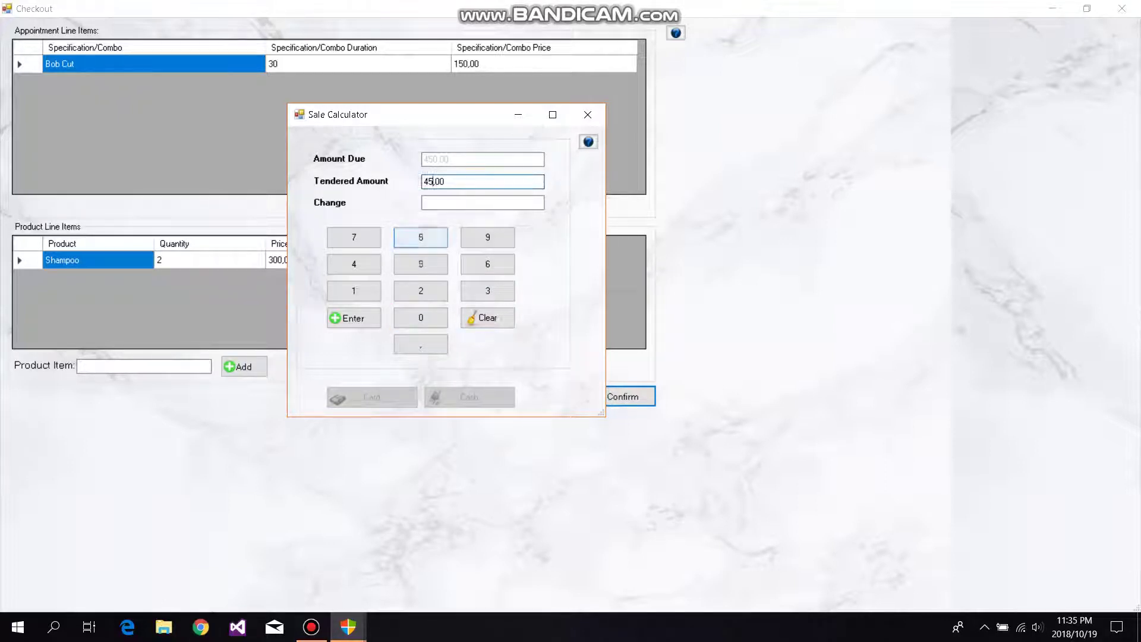
{"action": "left_click", "coordinate": [421, 318]}
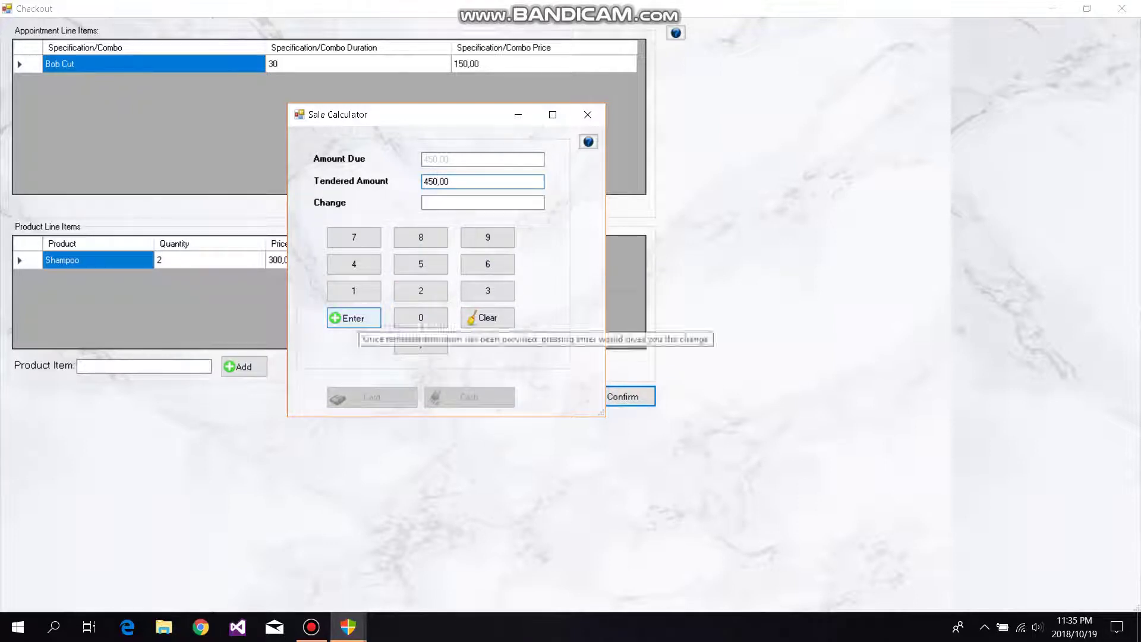
Step: Calculate the change, capture the sale as a cash payment and dismiss the confirmation
{"action": "left_click", "coordinate": [354, 318]}
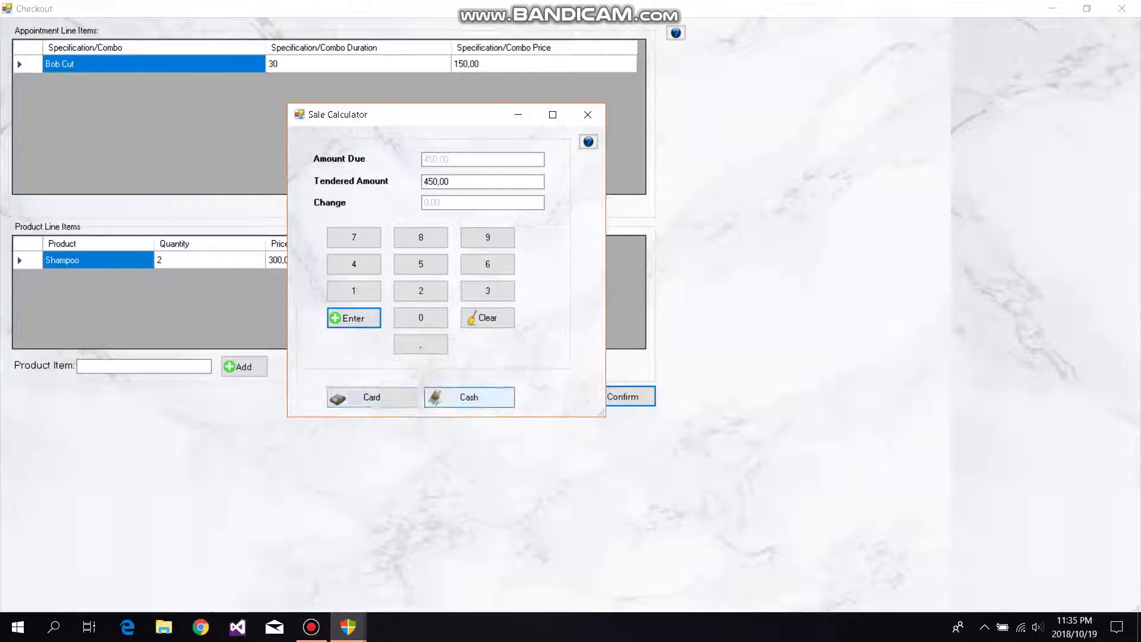
{"action": "left_click", "coordinate": [457, 399]}
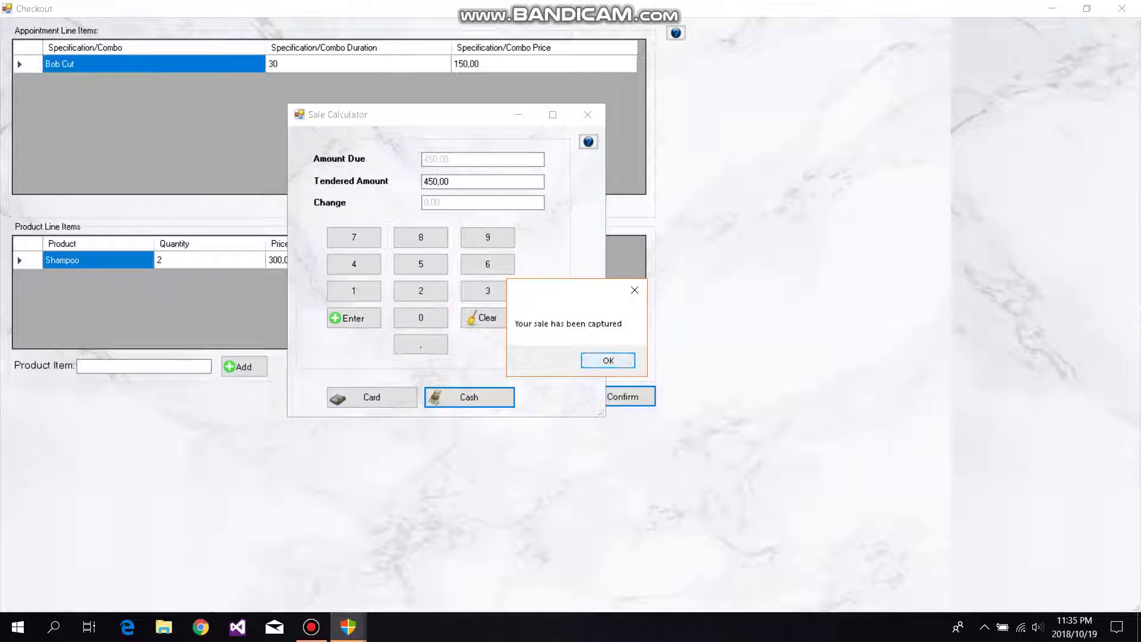
{"action": "key", "text": "Return"}
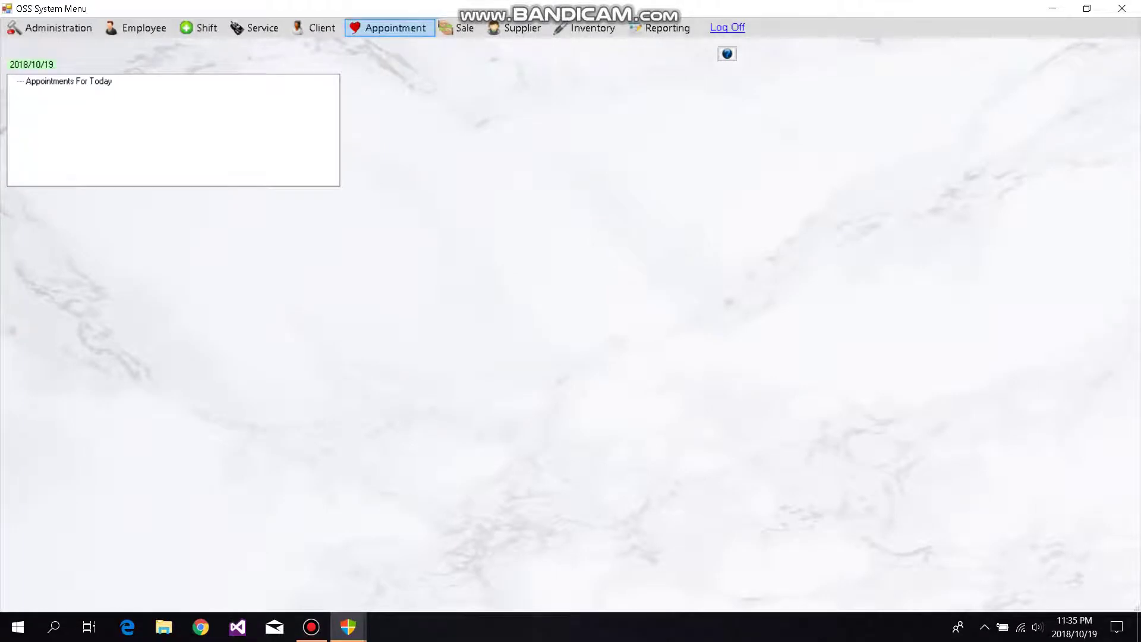
Step: Reload the same employee's schedule, open the 12:00 appointment to check its status, and close the details
{"action": "left_click", "coordinate": [392, 28]}
{"action": "left_click", "coordinate": [416, 45]}
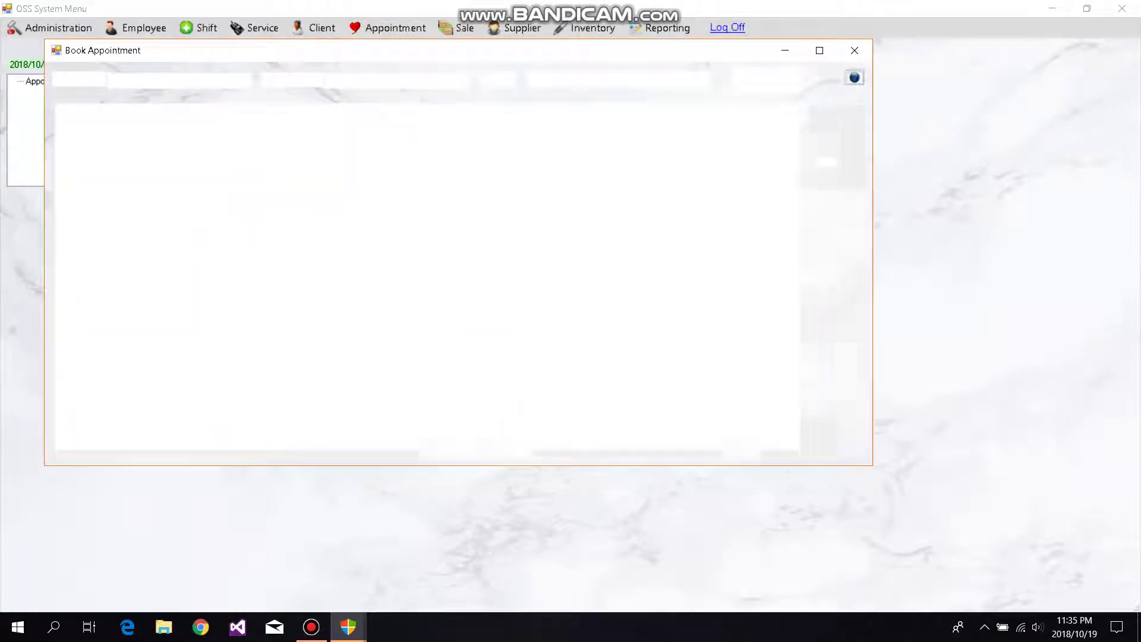
{"action": "left_click", "coordinate": [337, 114]}
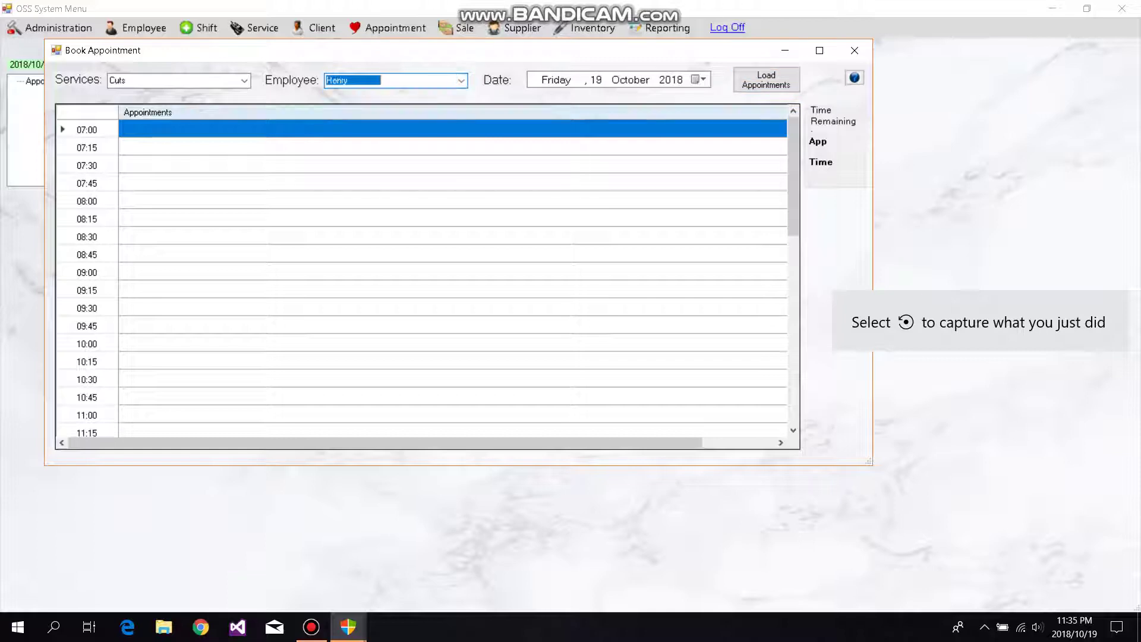
{"action": "left_click", "coordinate": [765, 80]}
{"action": "scroll", "coordinate": [452, 270], "scroll_direction": "down", "scroll_amount": 2}
{"action": "scroll", "coordinate": [451, 270], "scroll_direction": "down", "scroll_amount": 4}
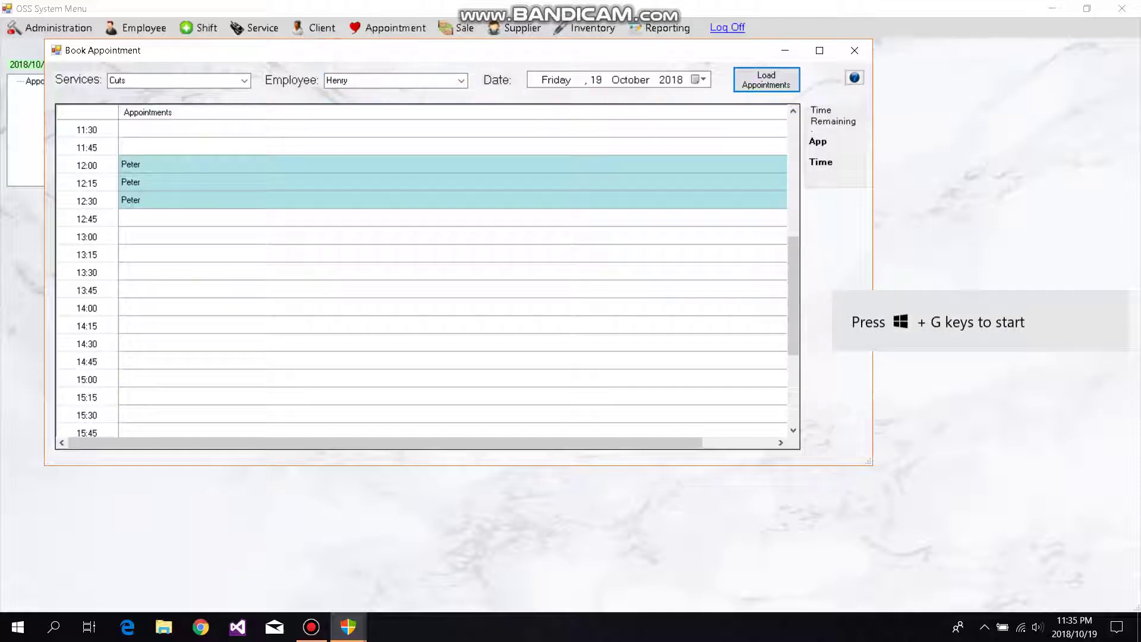
{"action": "double_click", "coordinate": [451, 183]}
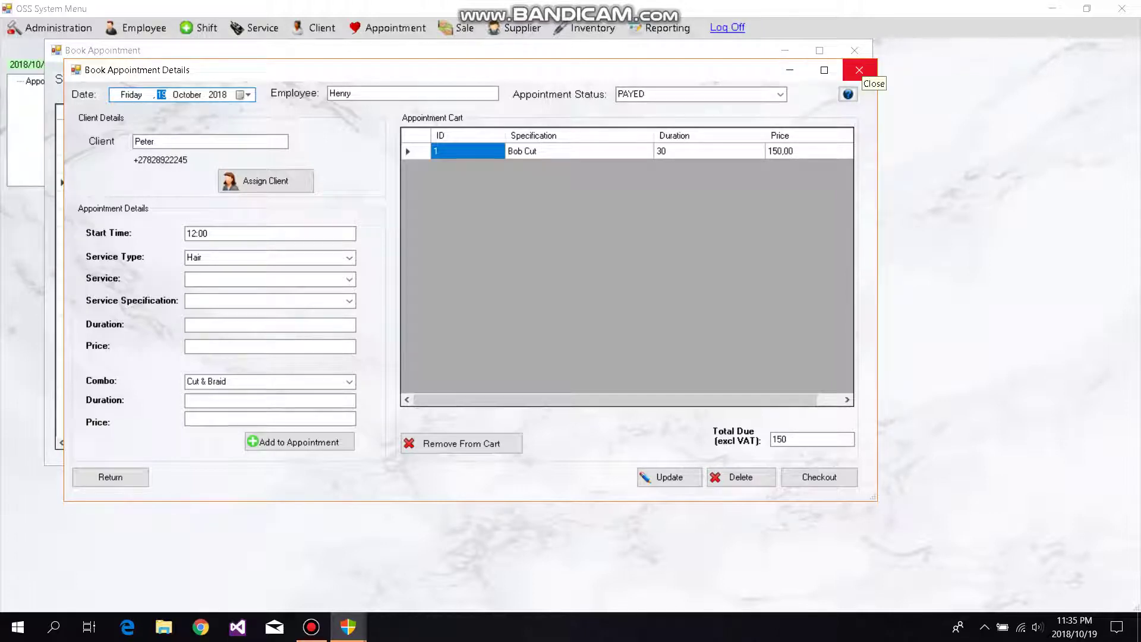
{"action": "left_click", "coordinate": [859, 70]}
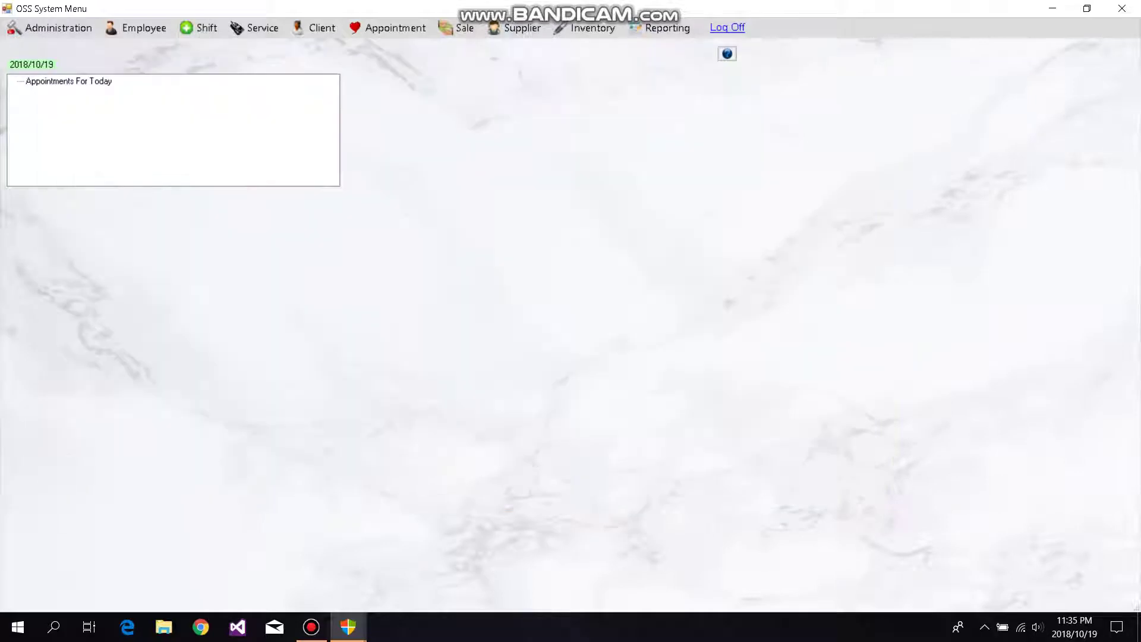